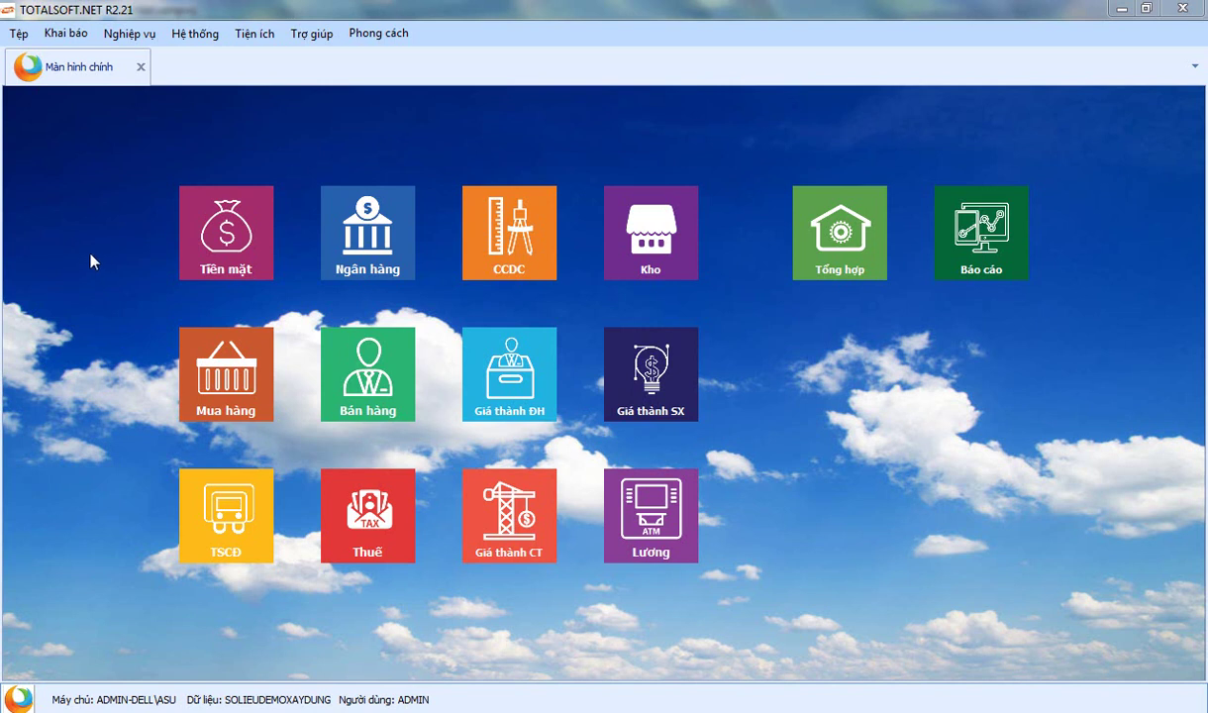
Open the Đối tượng tập hợp chi phí list and examine the construction projects declared in it
click(64, 33)
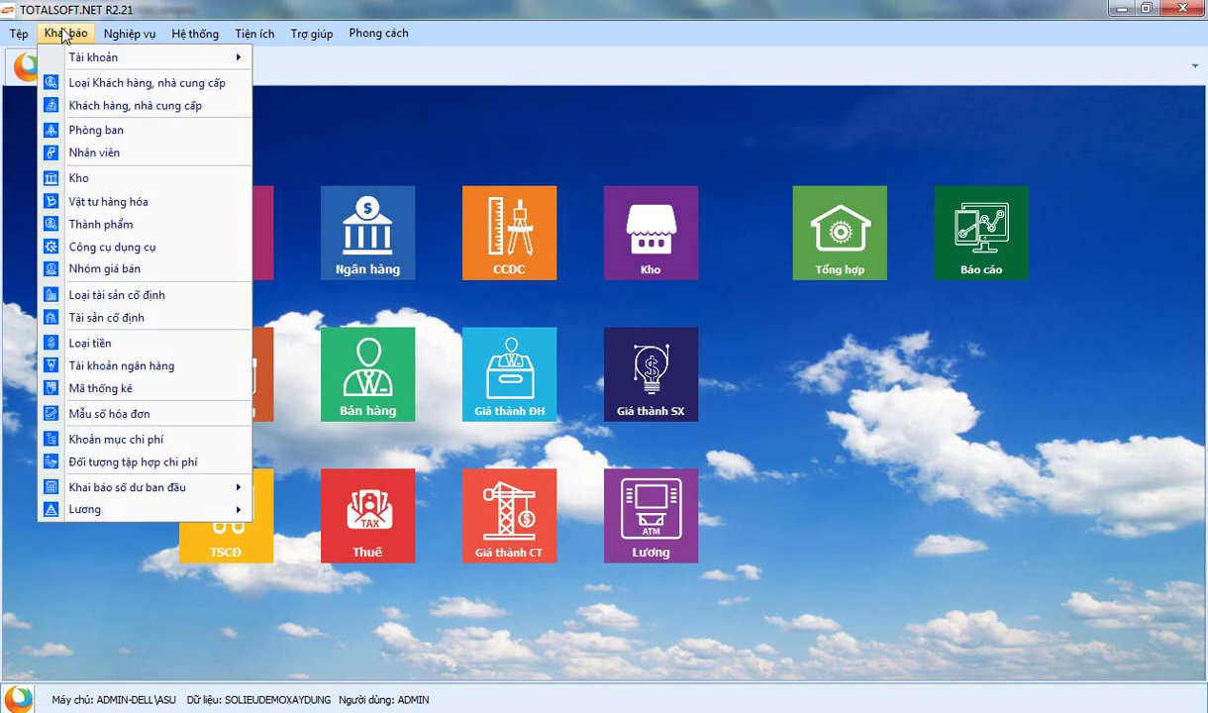
click(137, 462)
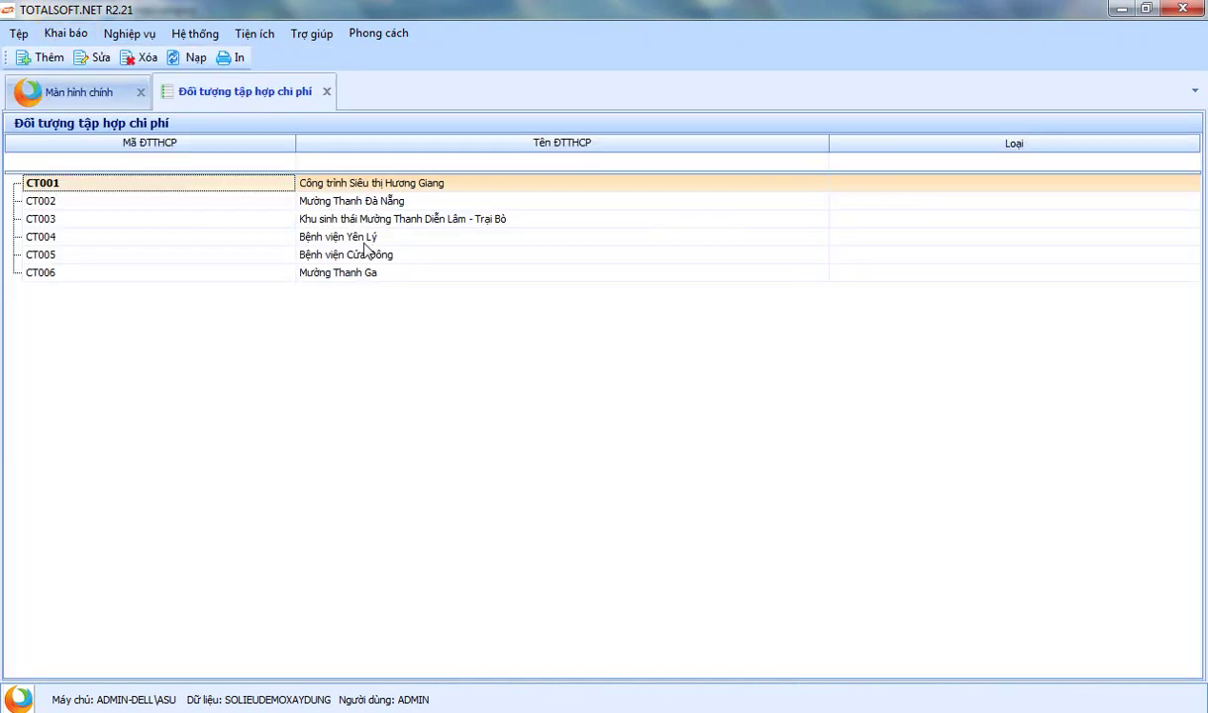
key(shift+Tab)
key(Up)
key(Up)
key(Up)
key(Up)
key(Up)
key(Down)
key(Down)
key(Down)
key(Down)
key(Down)
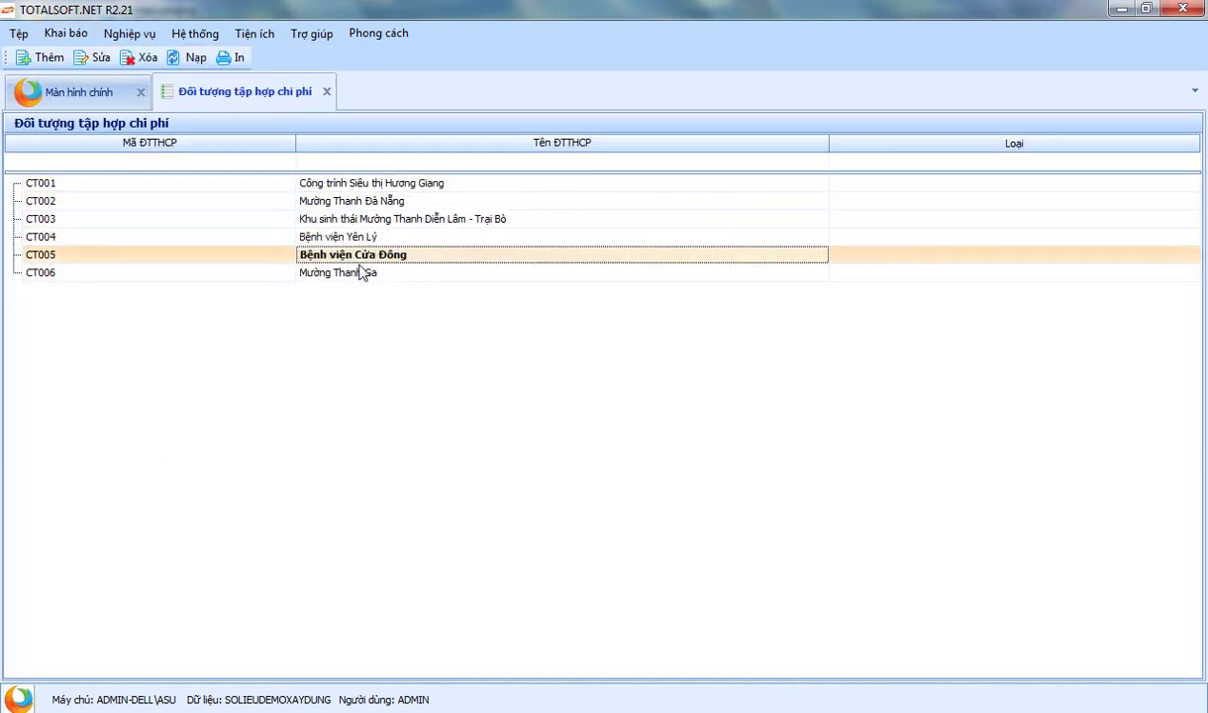
Open the Tài sản cố định list and examine the depreciation settings of Máy Xúc Komasu, closing the record without changes
click(65, 33)
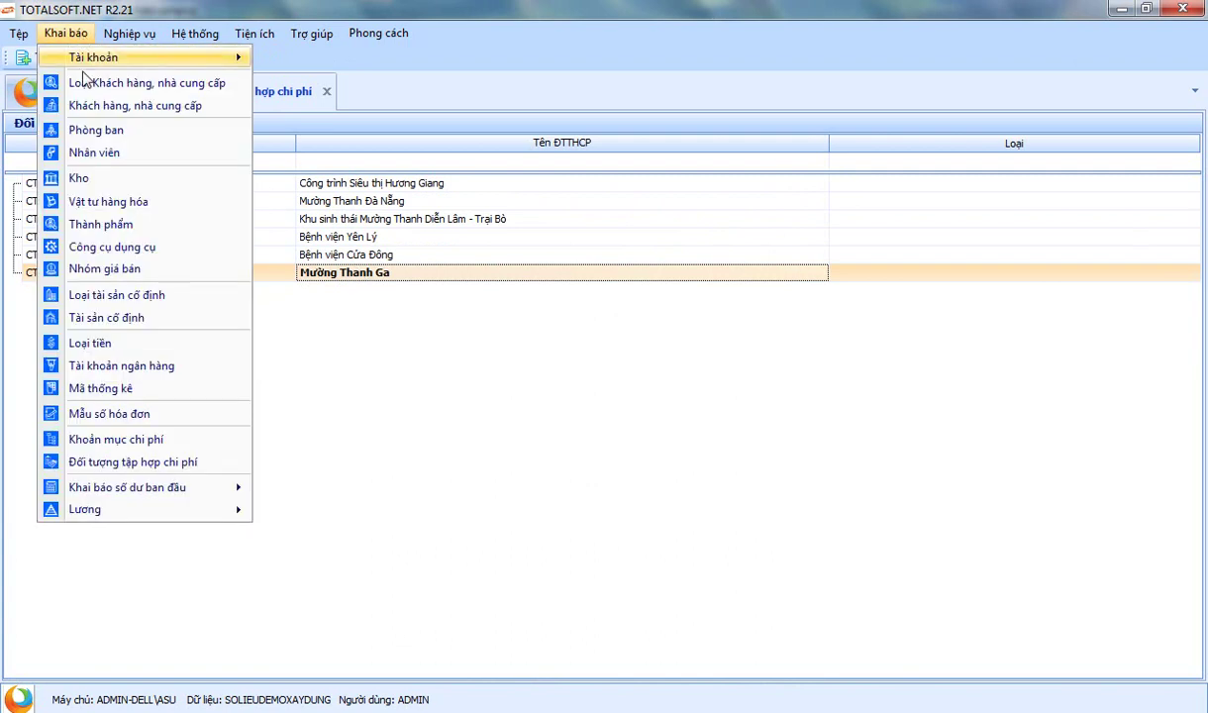
click(126, 318)
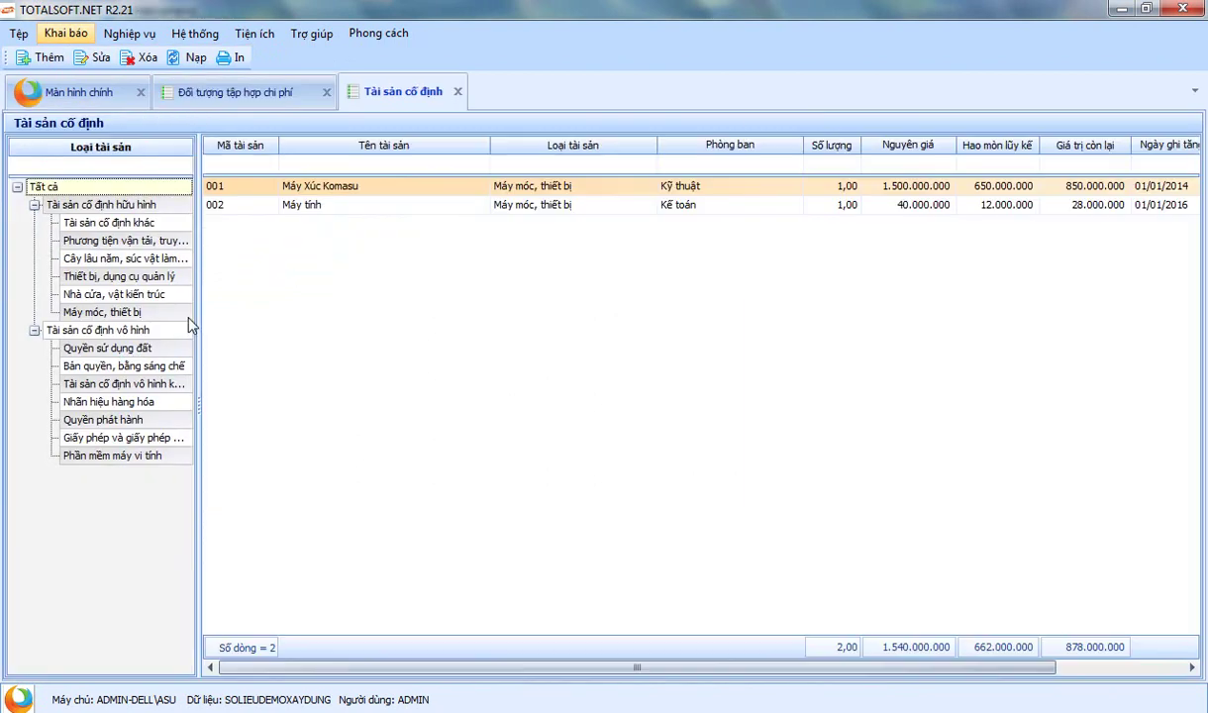
click(314, 205)
click(323, 191)
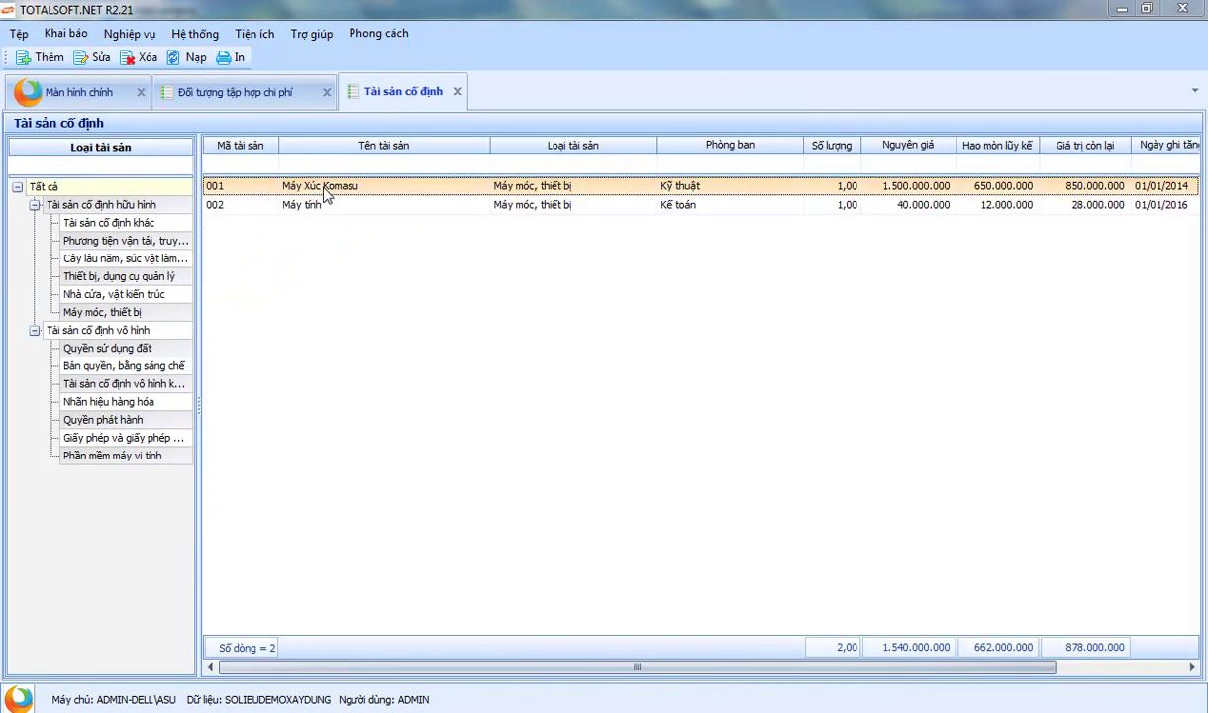
double_click(324, 188)
click(426, 220)
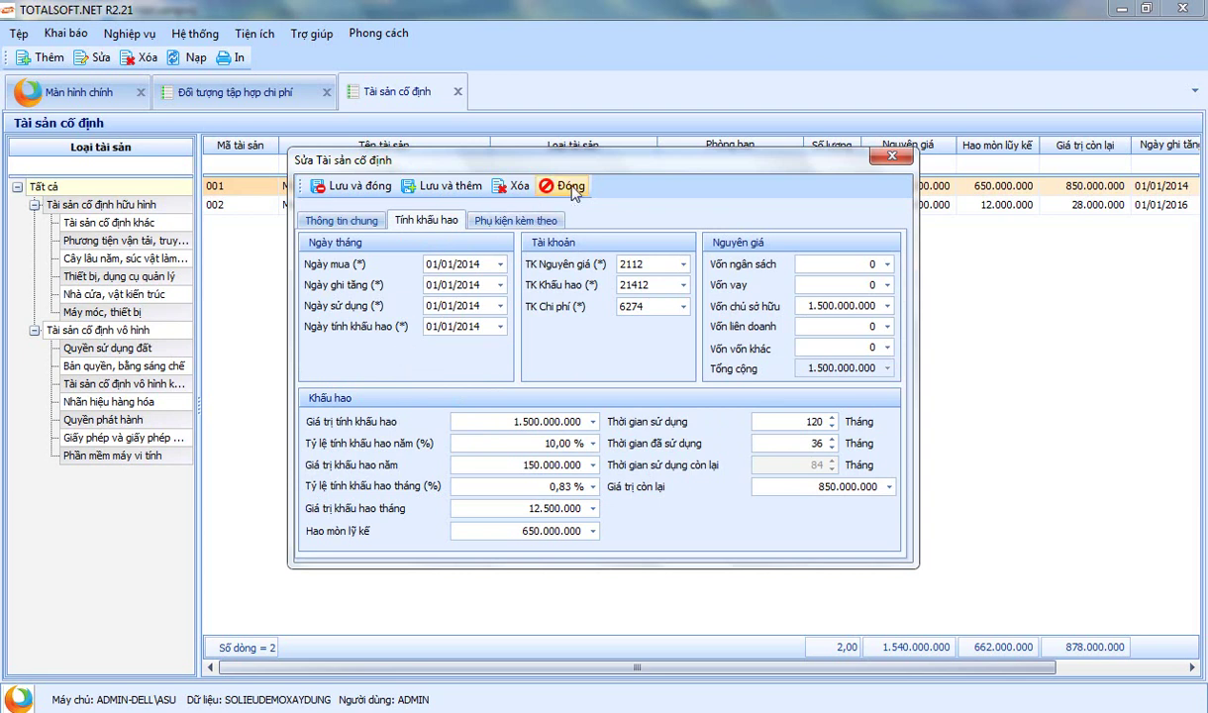
key(Escape)
Examine the general information of asset 002 Máy tính, compare both asset rows, and close the fixed asset list
click(313, 208)
double_click(313, 209)
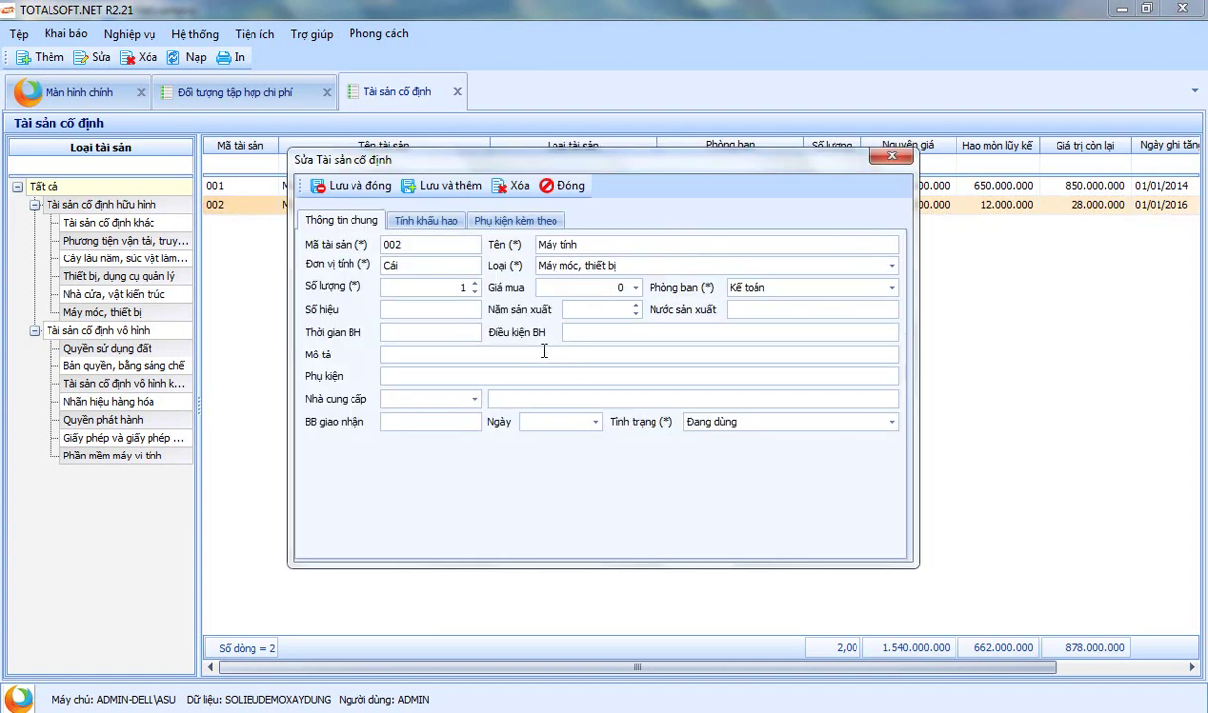
click(556, 186)
click(343, 188)
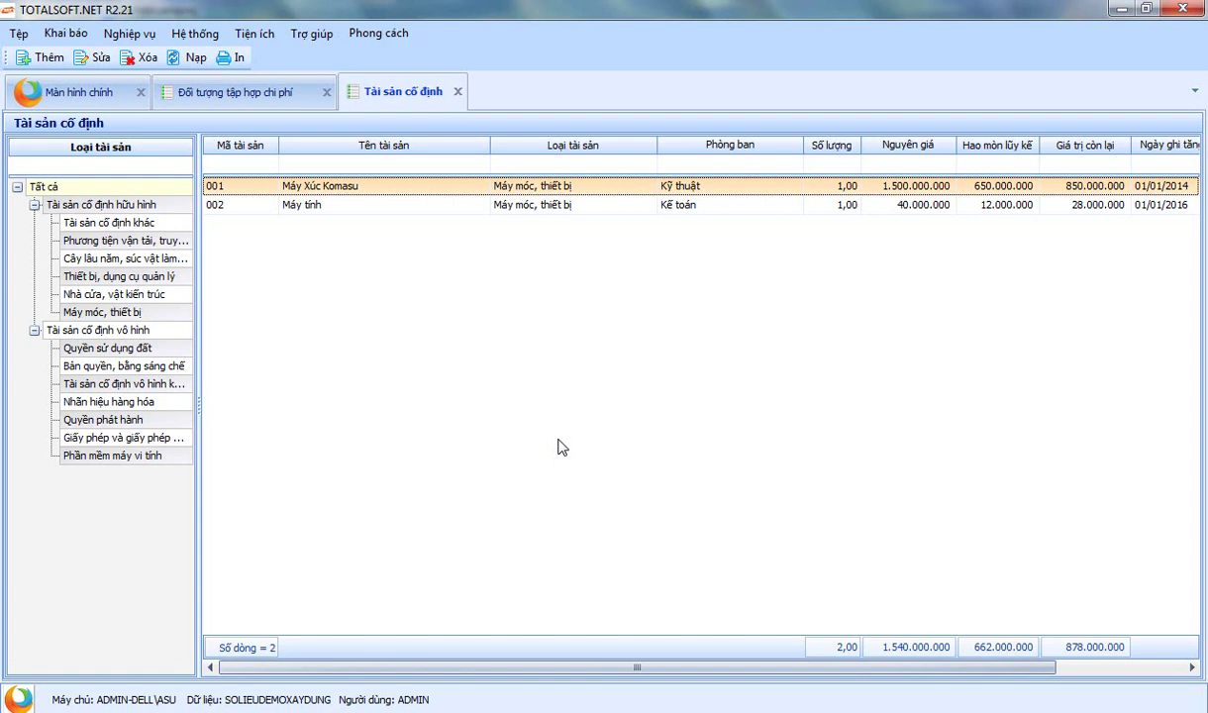
click(385, 206)
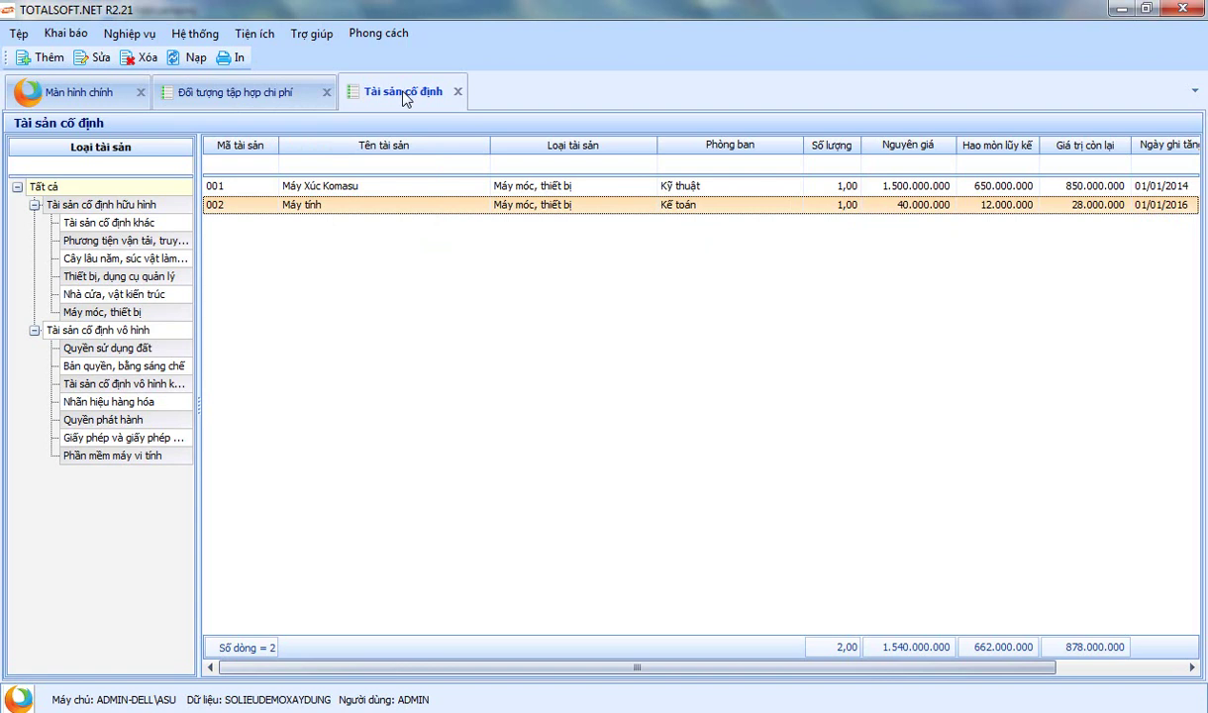
click(360, 190)
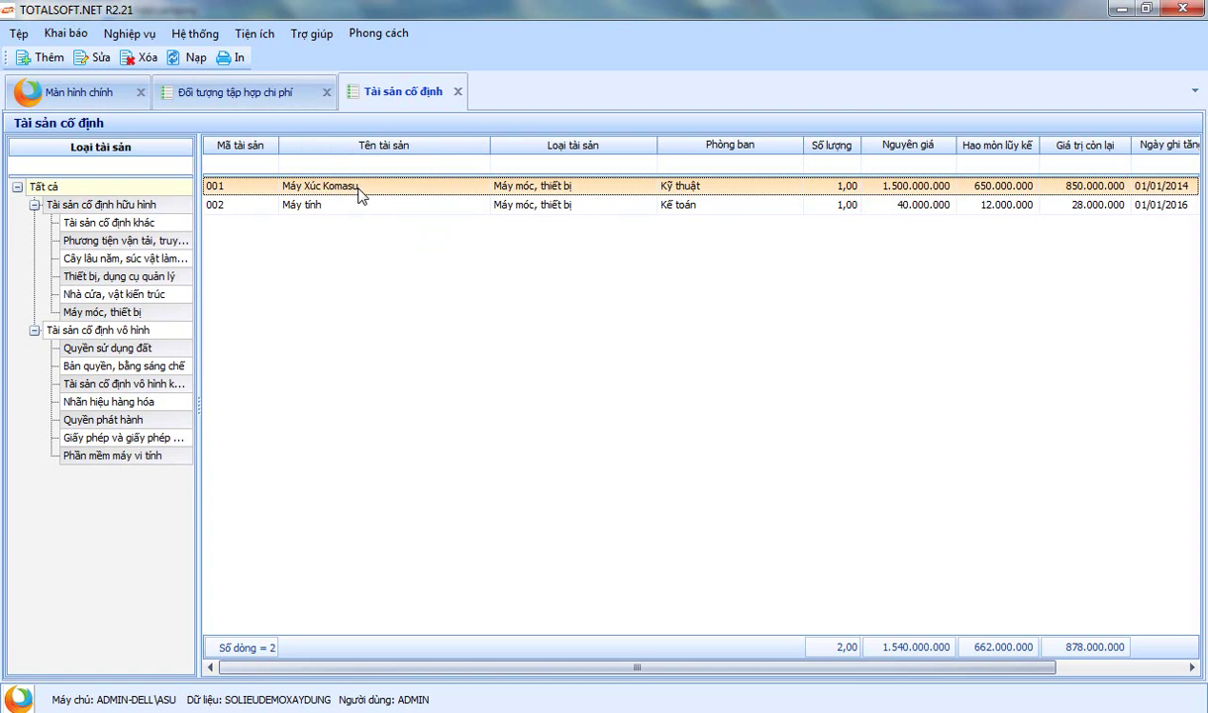
click(458, 92)
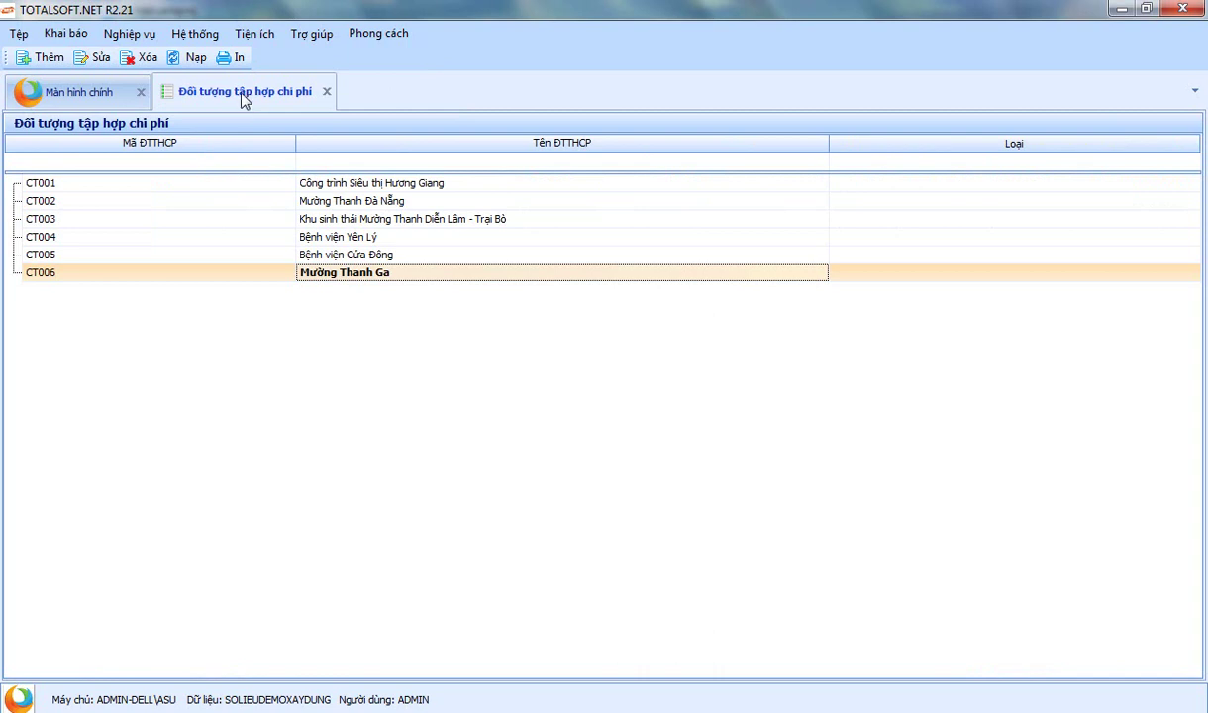
Open the fixed asset Bảng hệ số phân bổ tài sản list and start a new allocation table
click(123, 35)
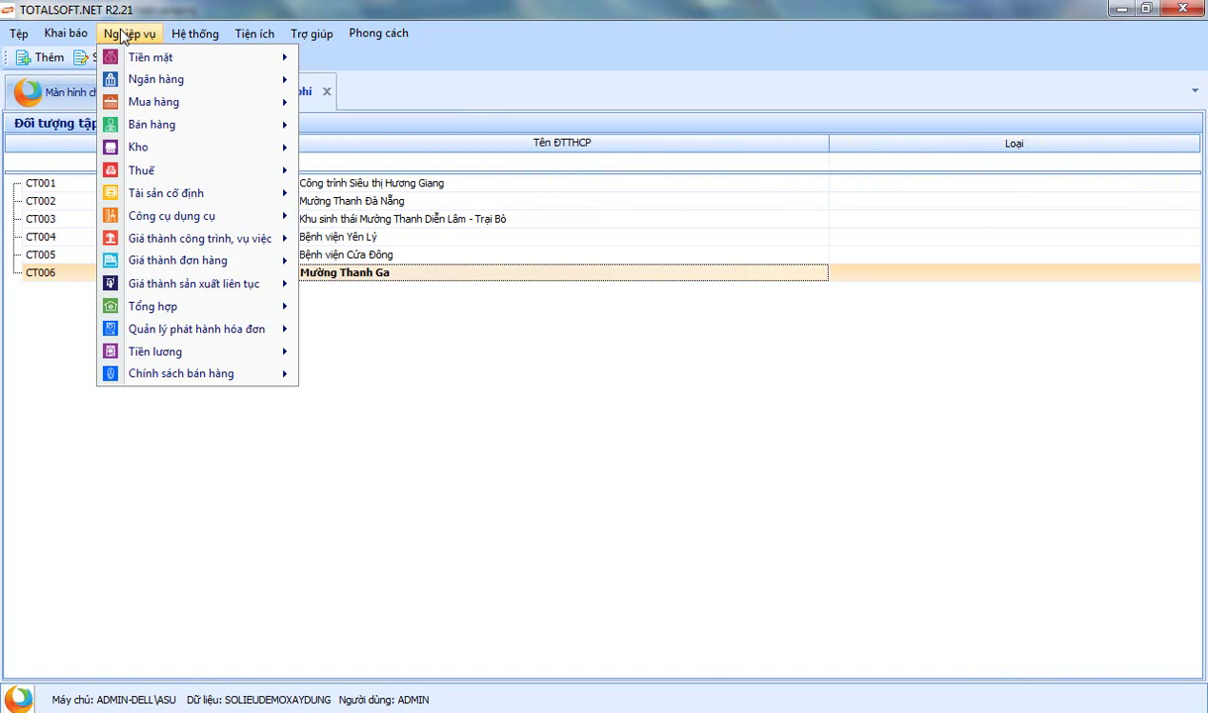
mouse_move(218, 195)
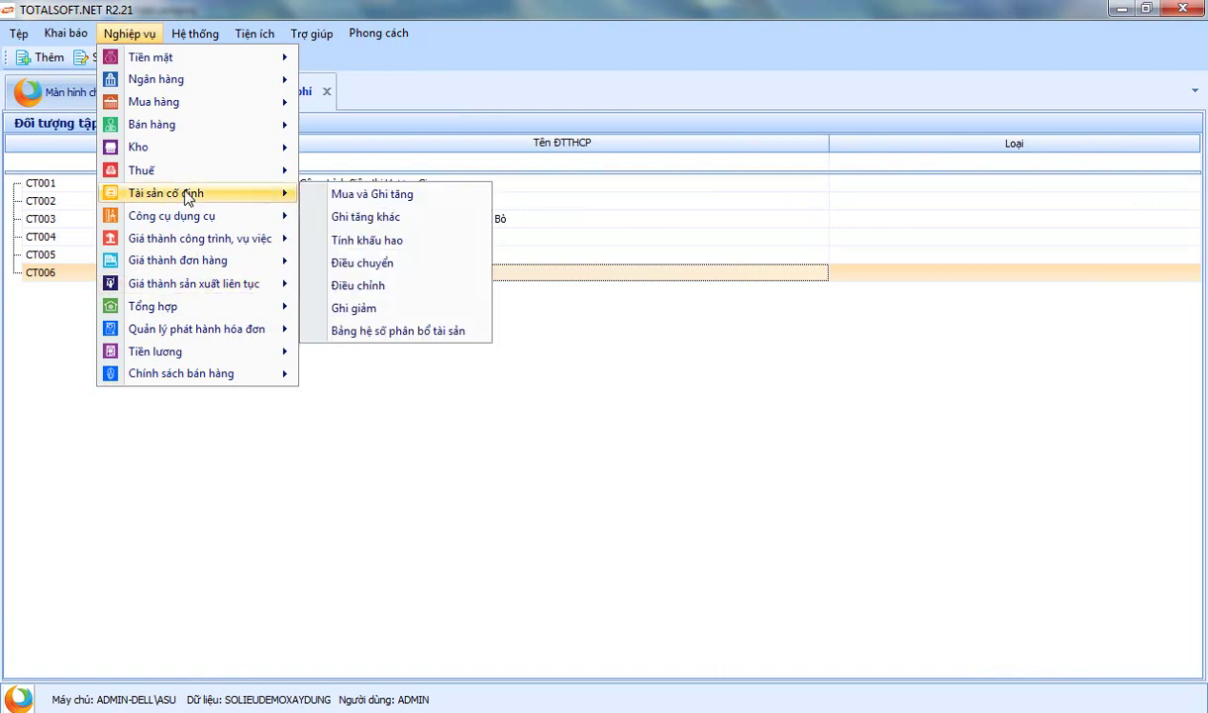
click(402, 333)
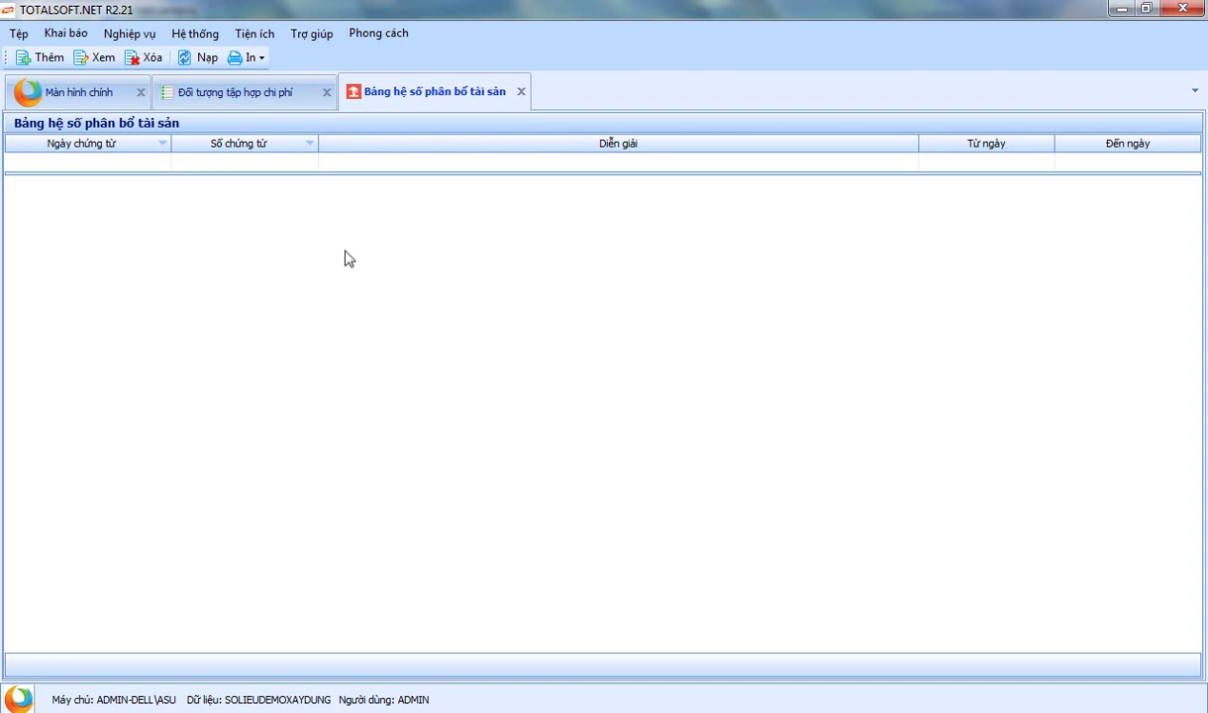
right_click(314, 232)
click(372, 241)
Enter the table's Diễn giải as "Phân bổ giá trị khấu hao tài sản cho các công trình"
text(Phân bổ giá )
text(trị khấu)
text( ha)
text(o tài sa)
text(n c)
text(ho cacs)
key(BackSpace)
key(BackSpace)
key(BackSpace)
text(asc công trình)
key(Tab)
Set the allocation period from 01/01/2017 to 31/01/2017, with creation date 01/01/2017 and document number 01
text(0101)
key(Tab)
text(31)
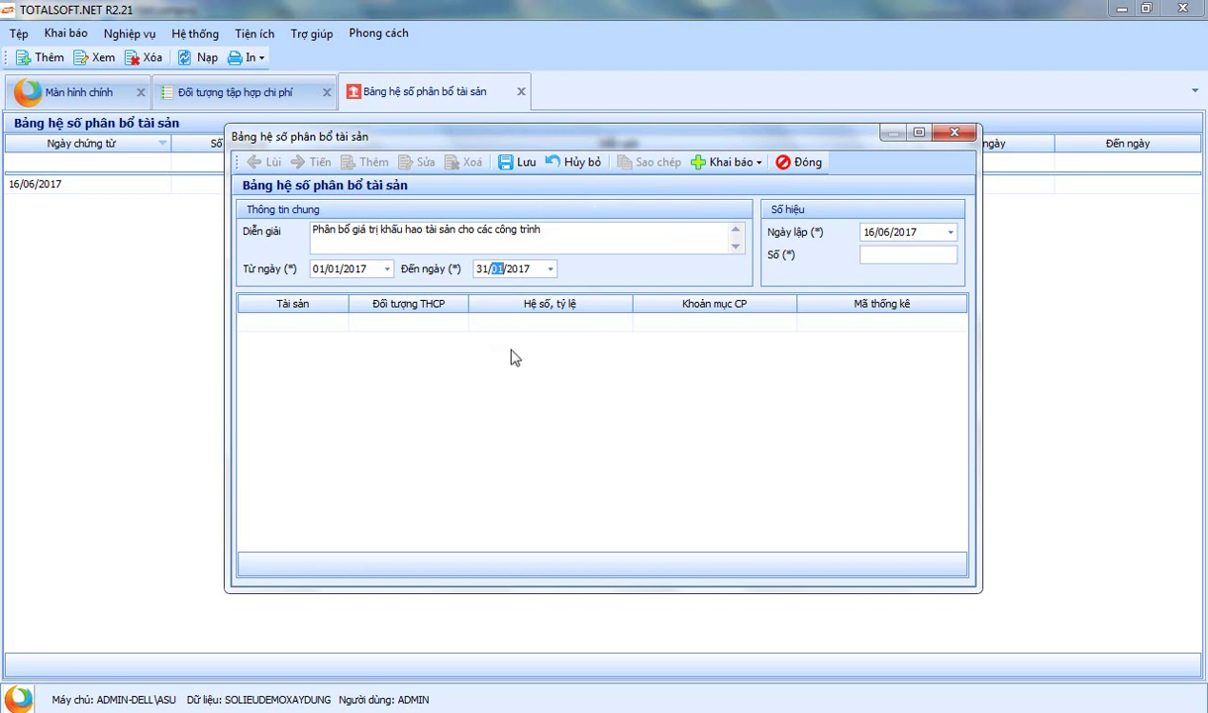
key(Tab)
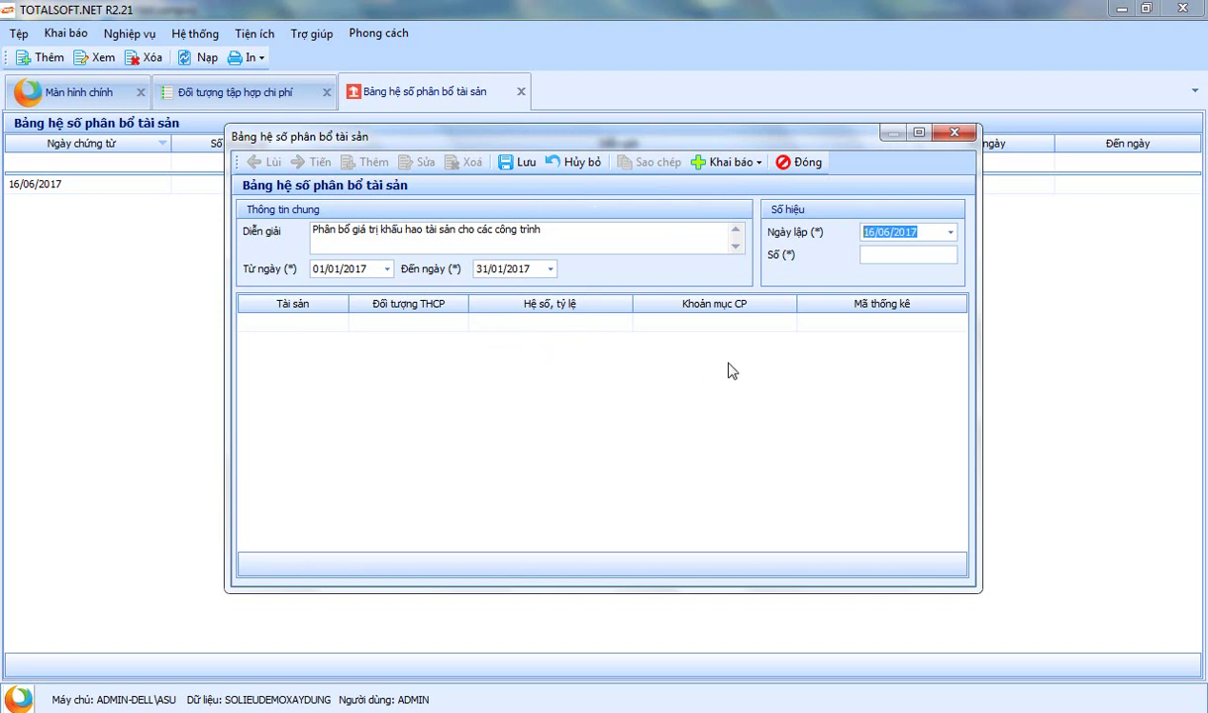
text(01012017)
text(01)
key(Tab)
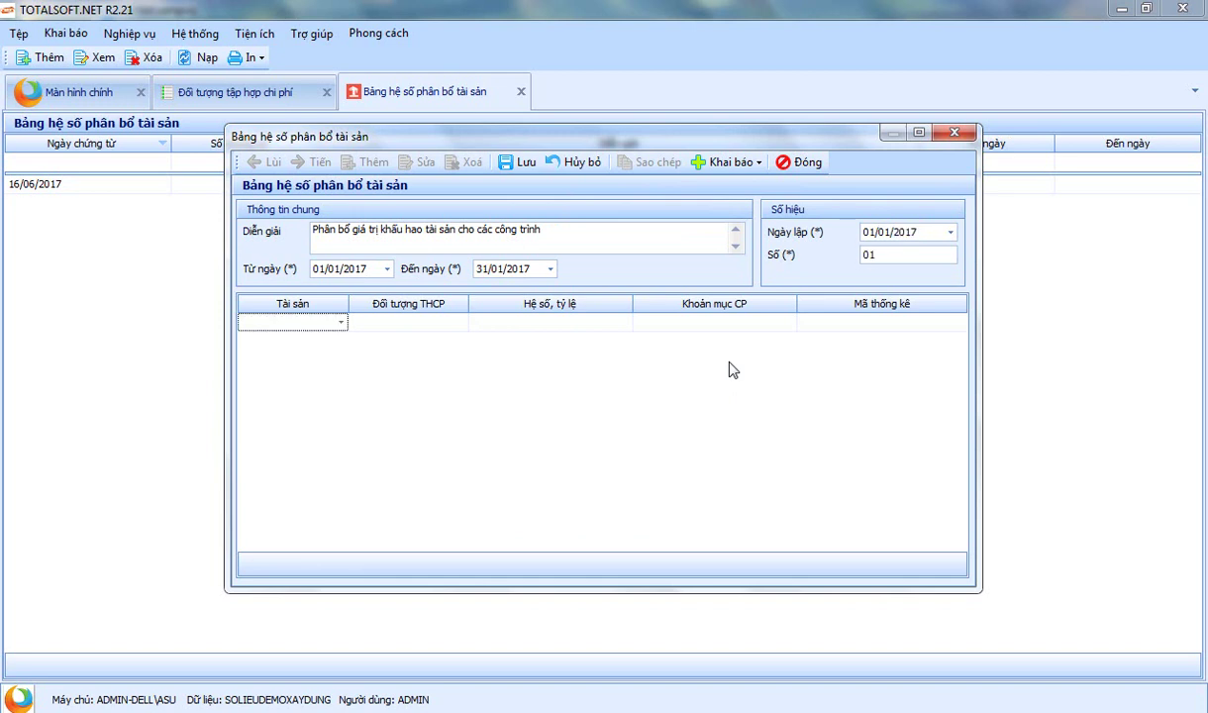
Fill the first allocation line with asset 001, cost object CT001, rate 11% and cost item SXC
click(340, 322)
click(341, 382)
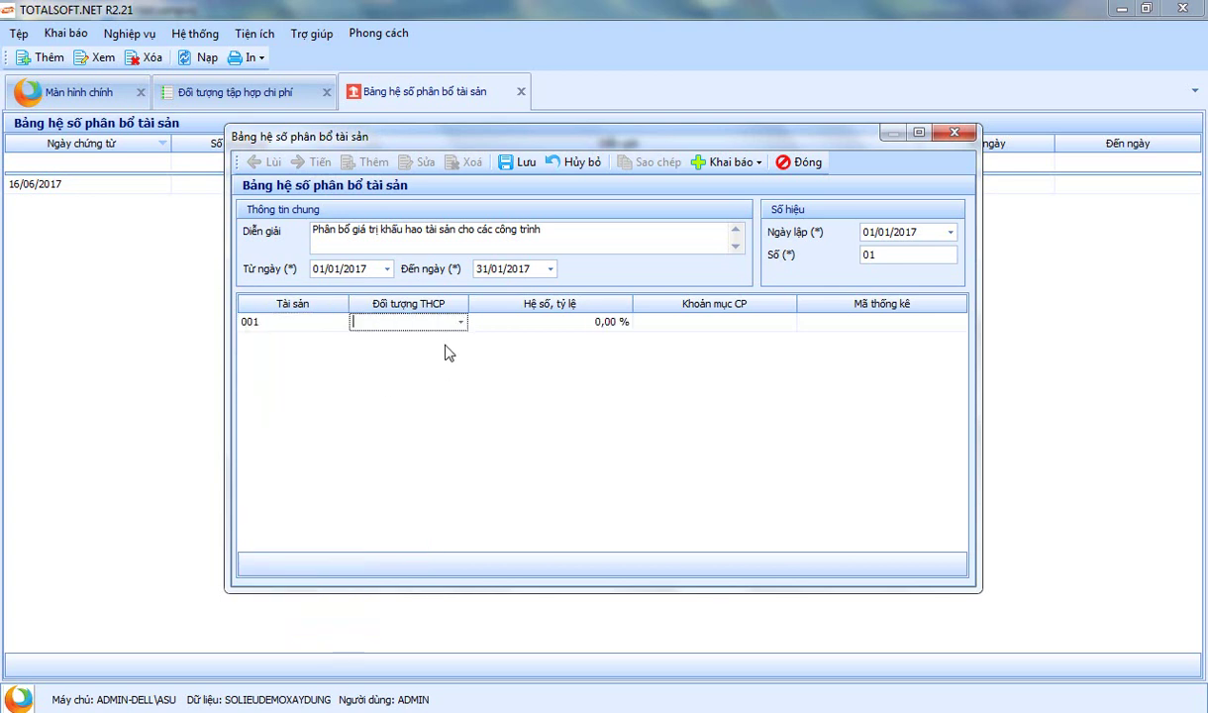
click(460, 321)
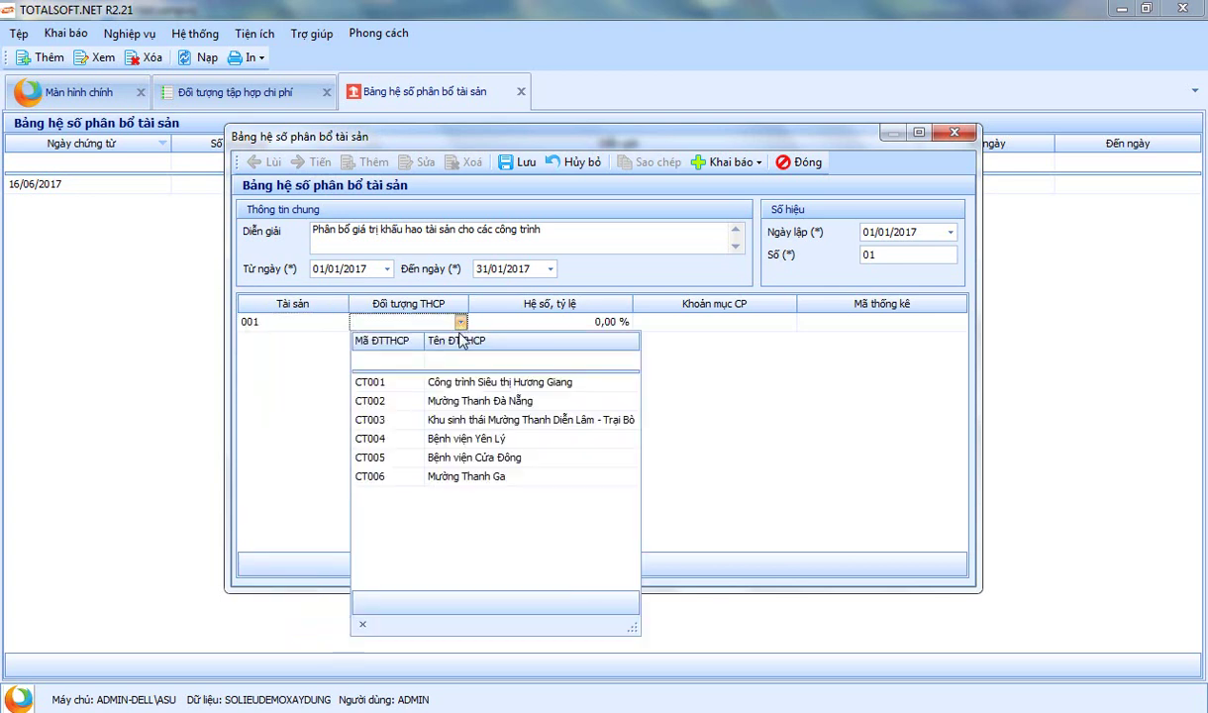
click(457, 383)
key(Tab)
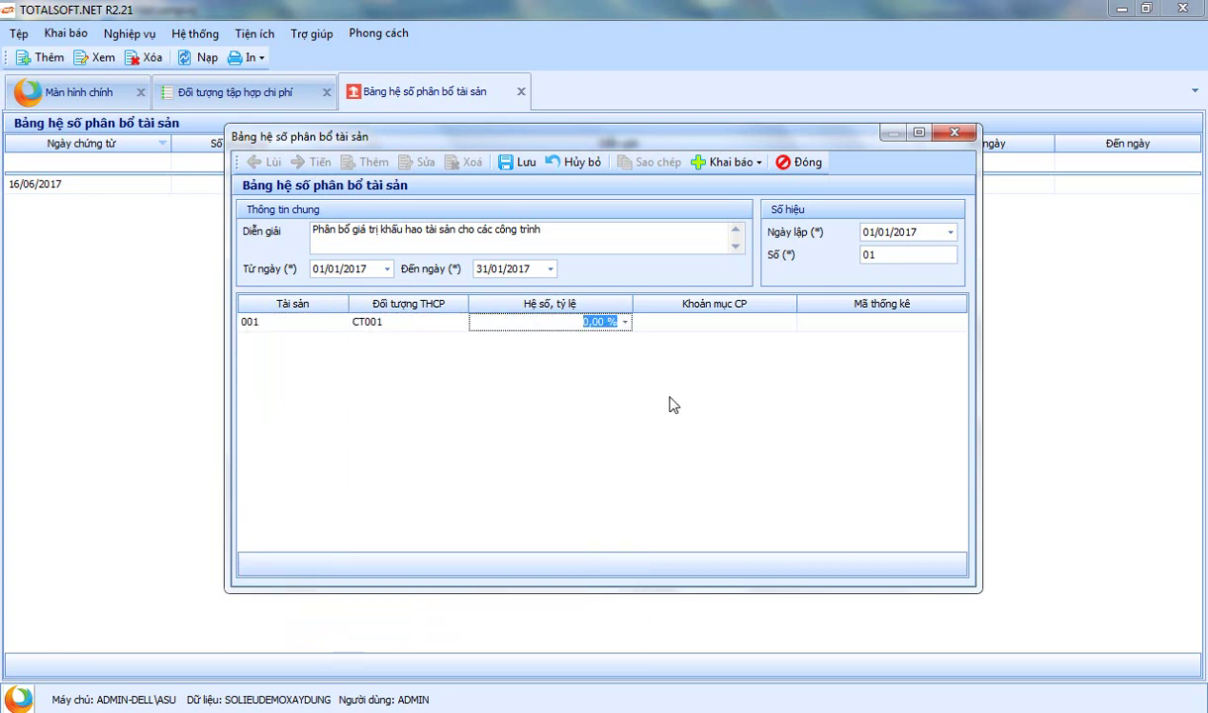
text(11)
key(Tab)
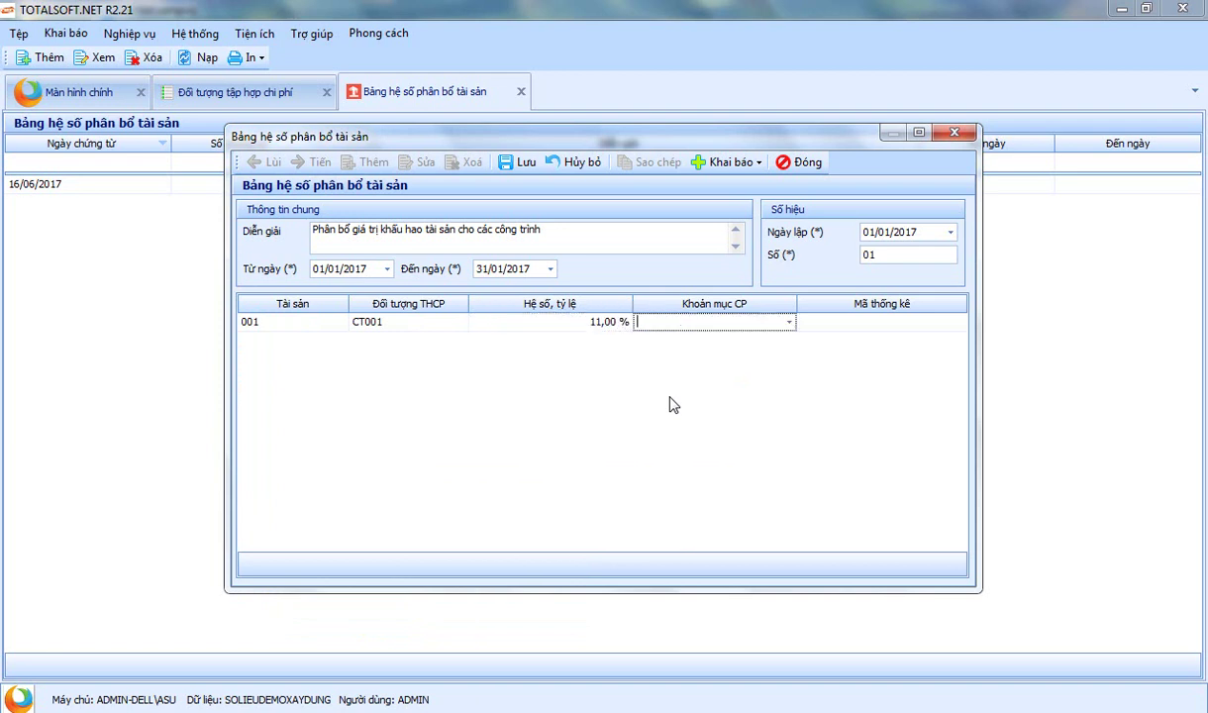
click(789, 322)
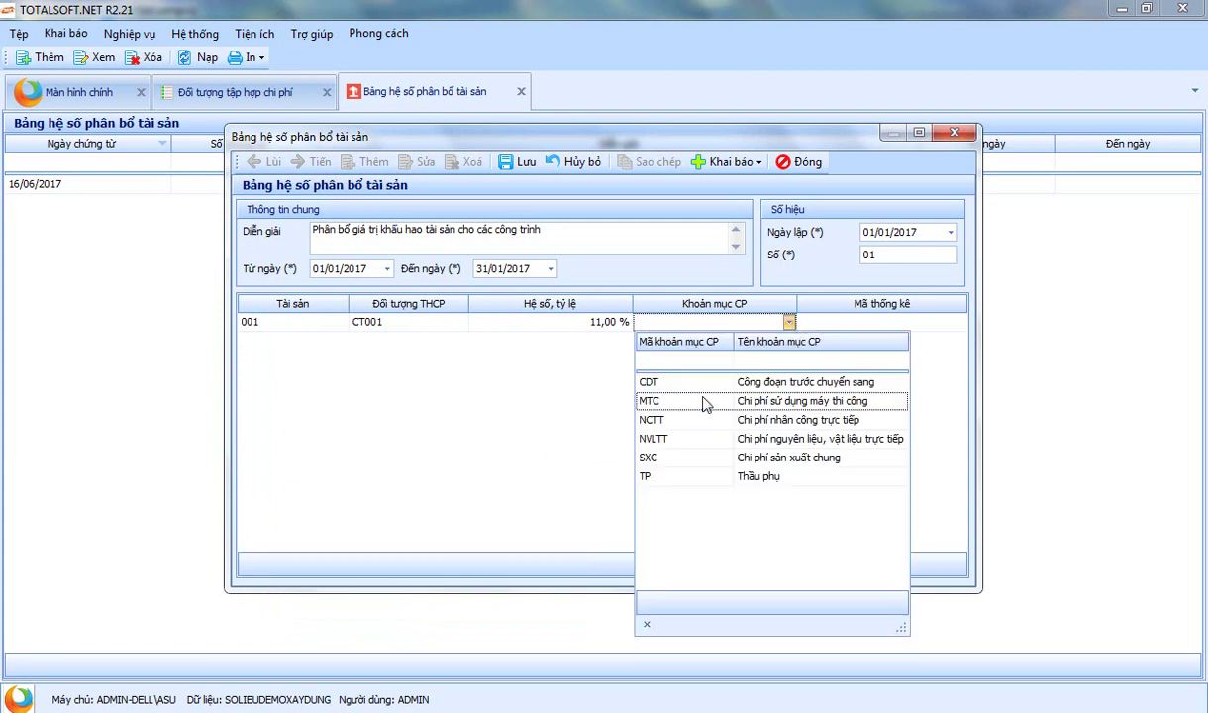
click(669, 457)
key(Tab)
key(Tab)
Add a second allocation line for asset 001 with cost object CT002 at 20%, and save and close the table
click(341, 345)
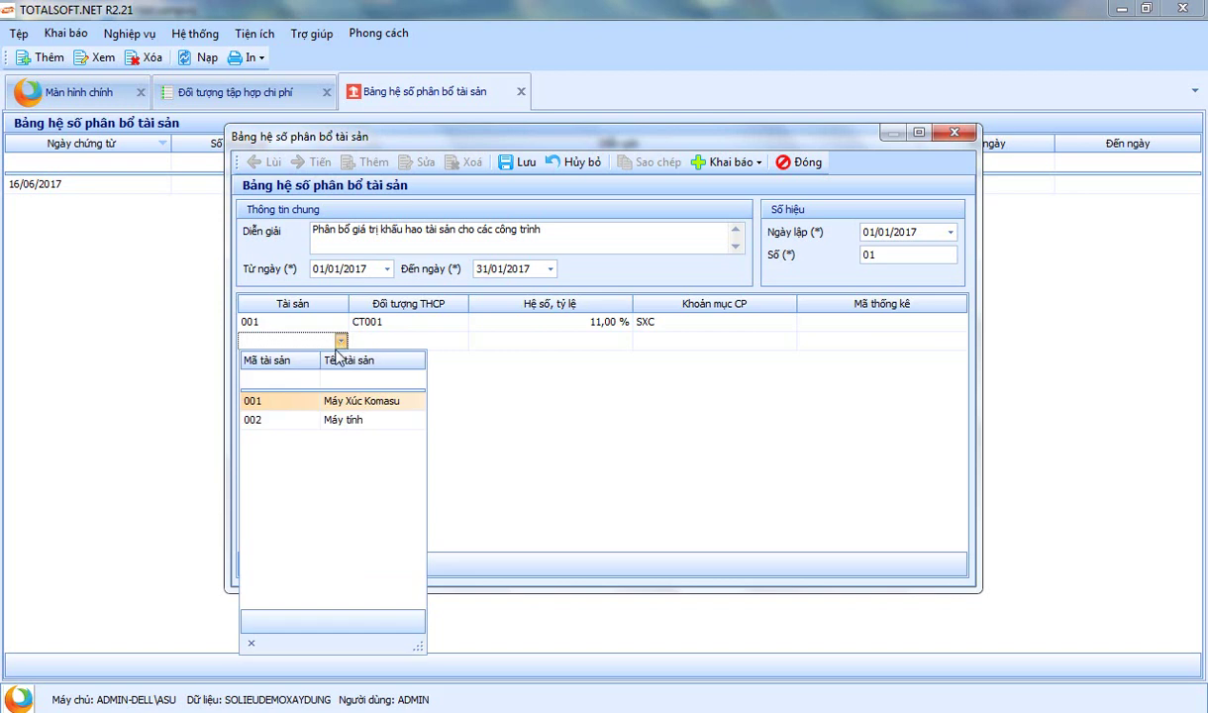
click(318, 403)
click(460, 341)
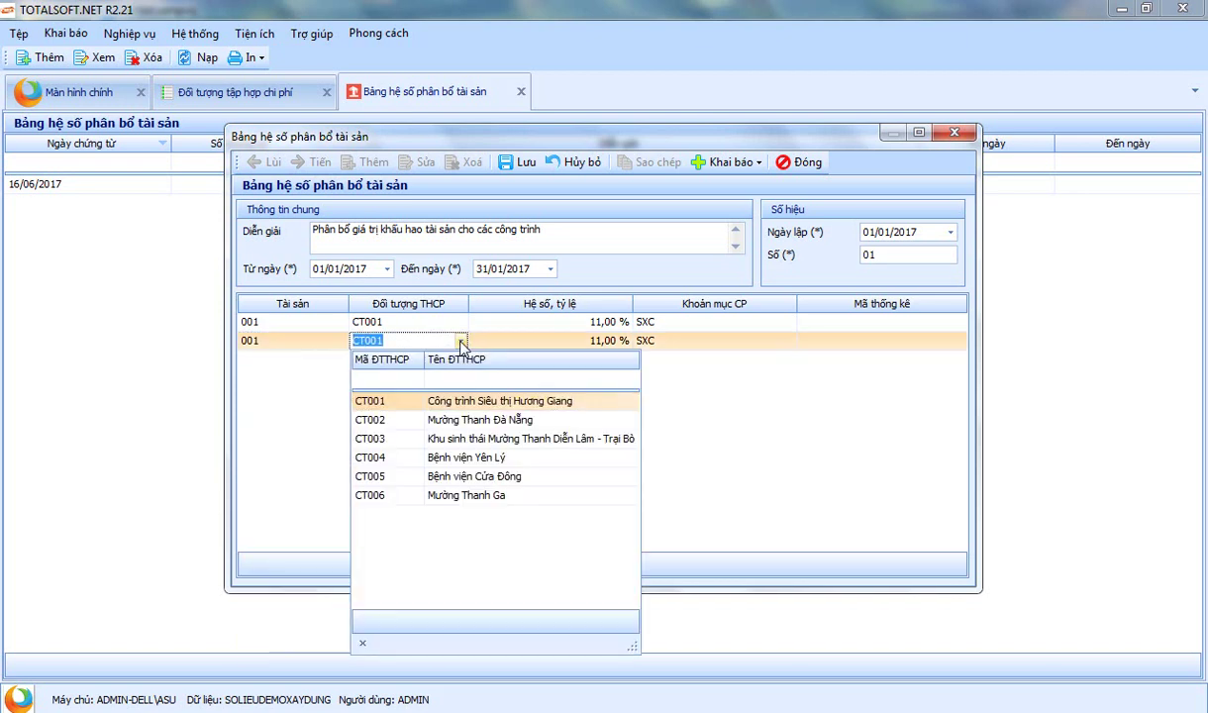
click(465, 419)
text(20)
key(Tab)
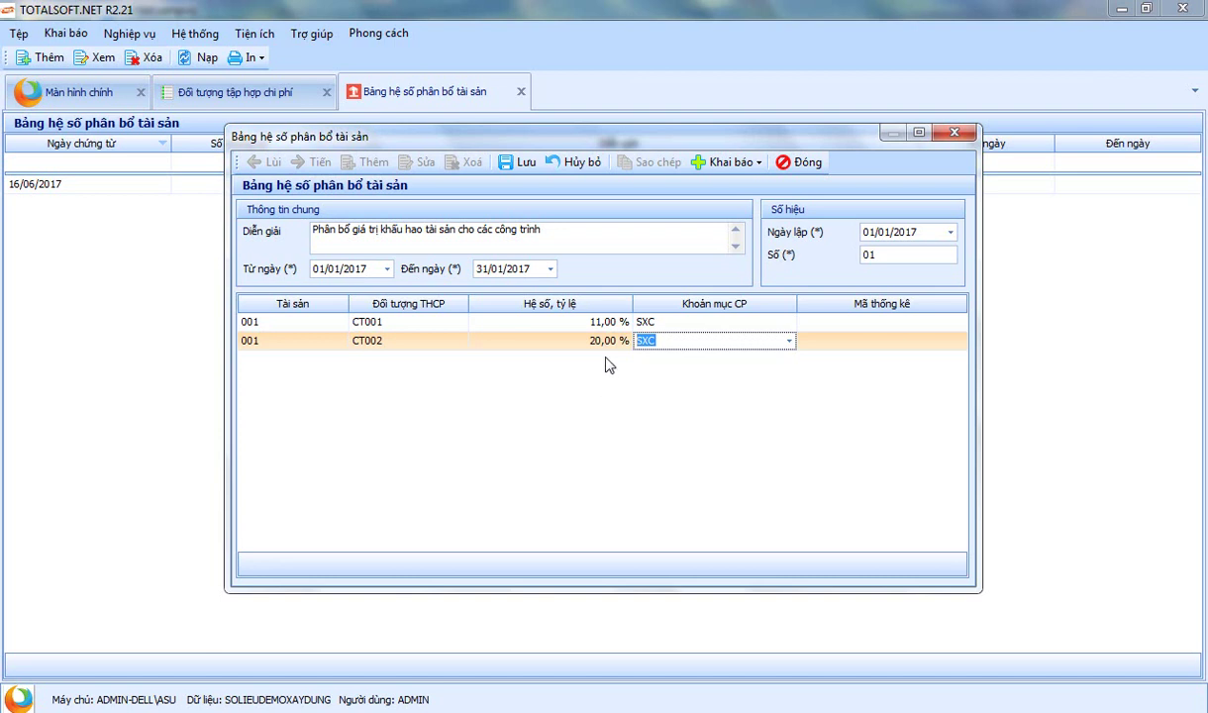
click(517, 164)
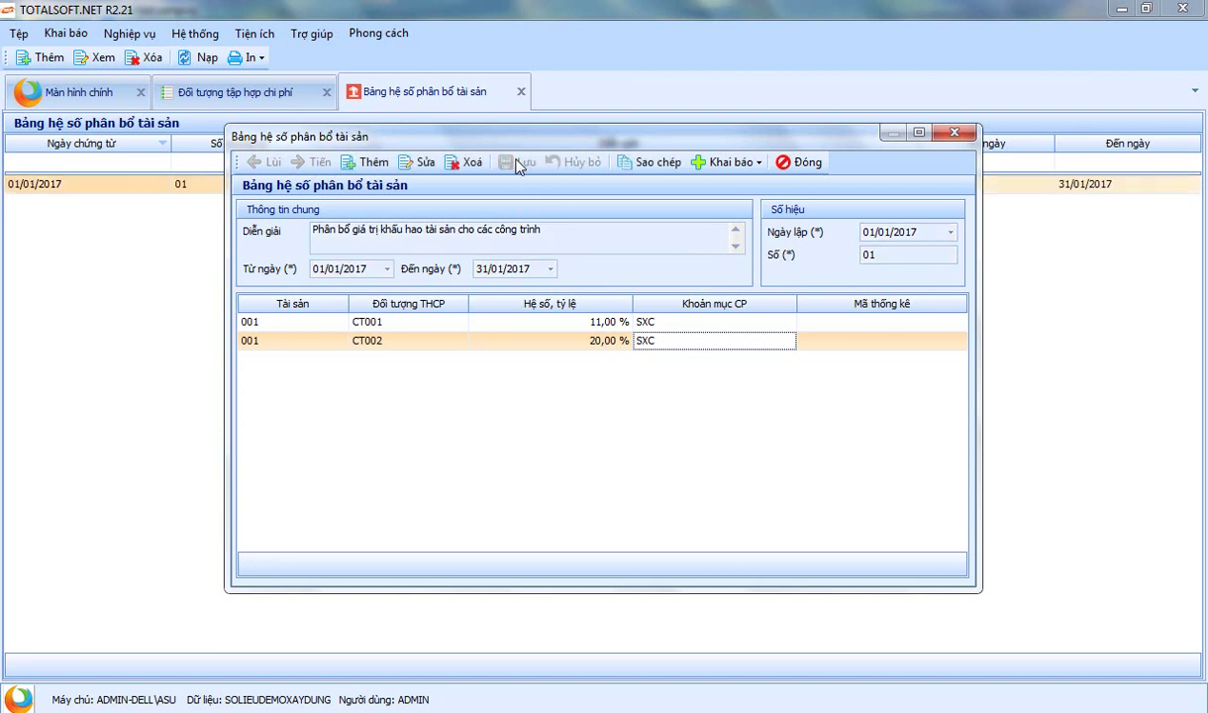
click(798, 162)
Create a new fixed asset depreciation voucher (Tính khấu hao) for month 1 of 2017
click(128, 33)
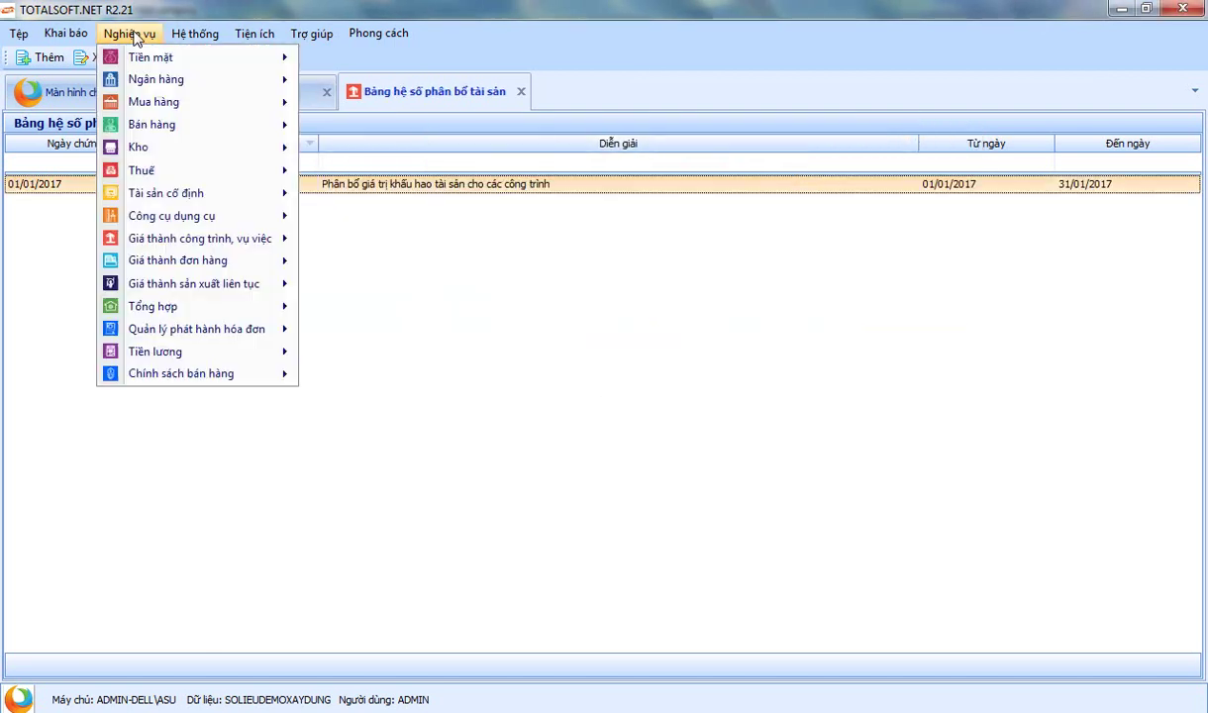
mouse_move(160, 195)
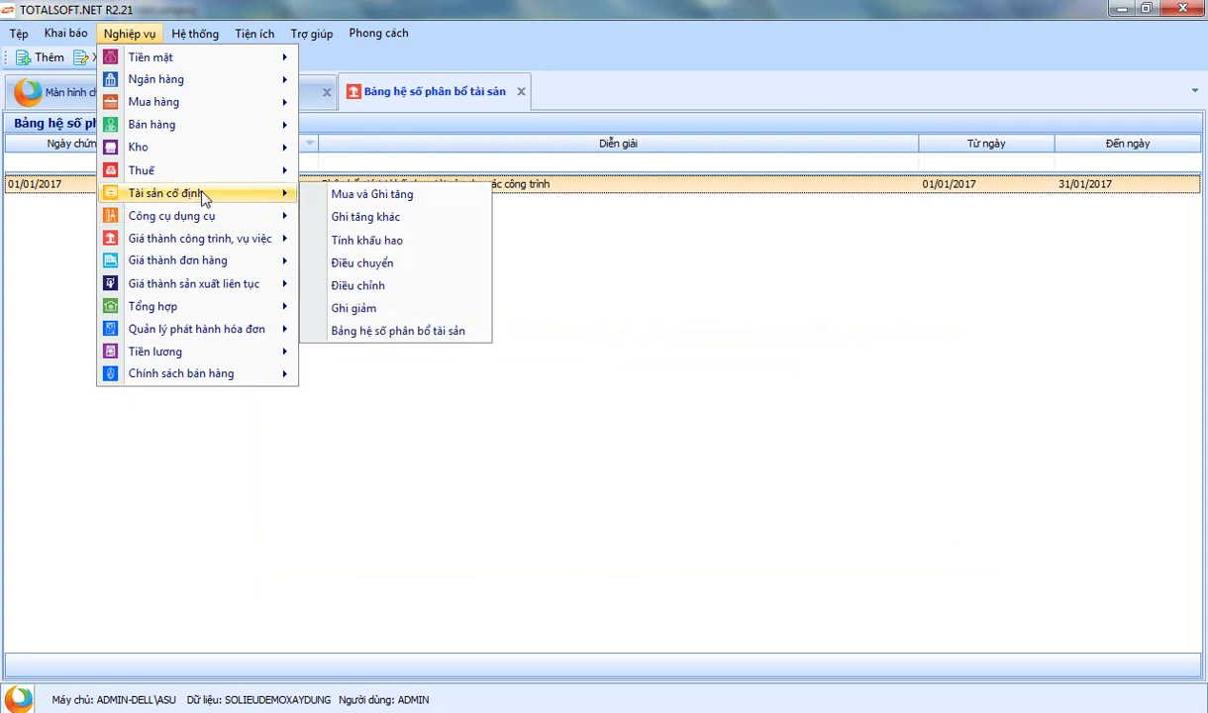
click(361, 245)
right_click(394, 212)
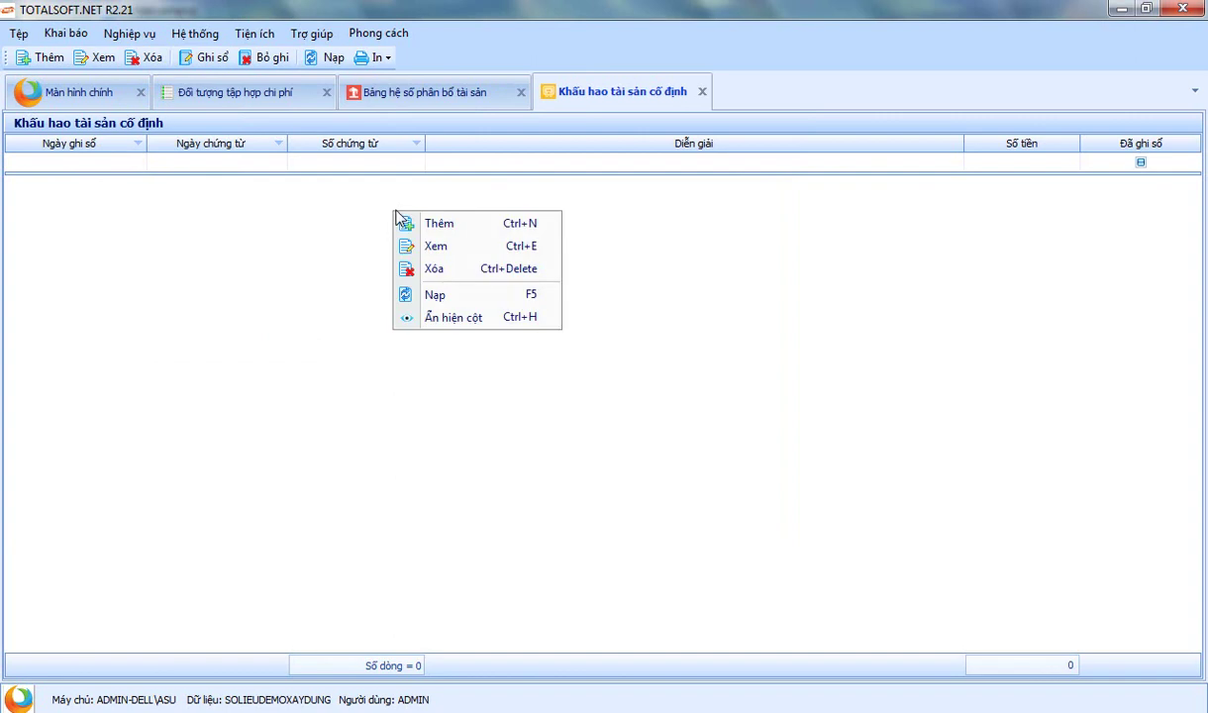
click(458, 226)
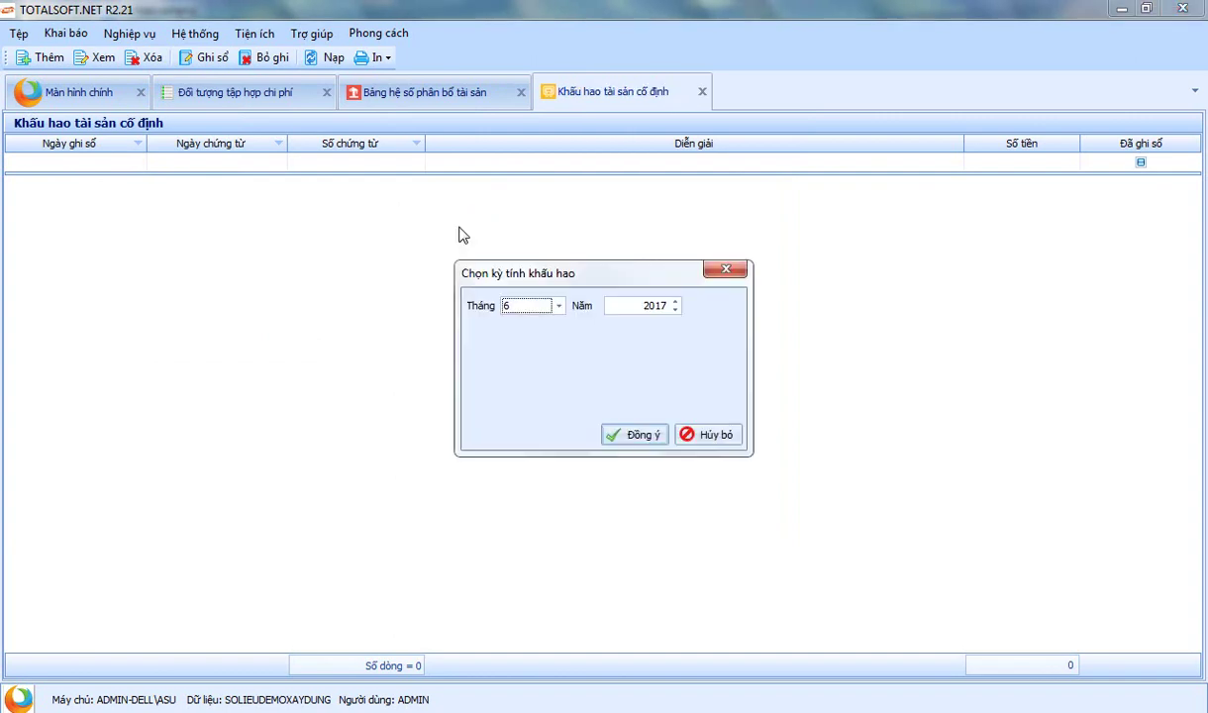
click(559, 306)
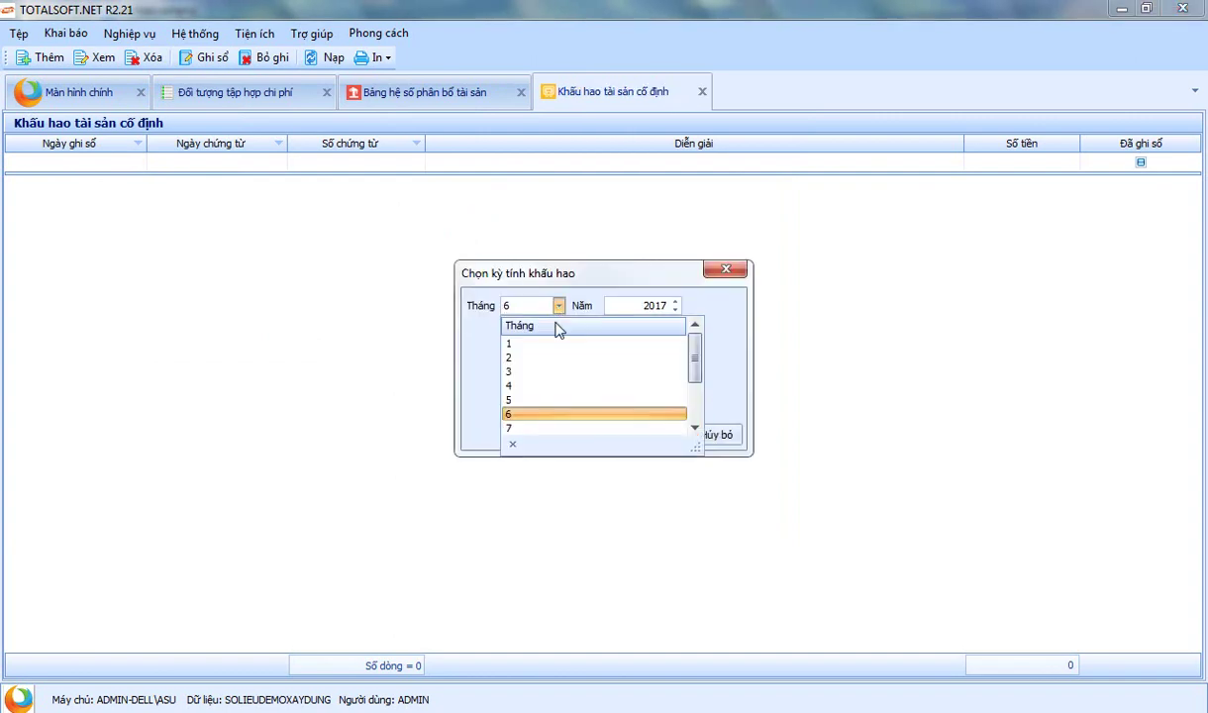
click(544, 349)
click(640, 437)
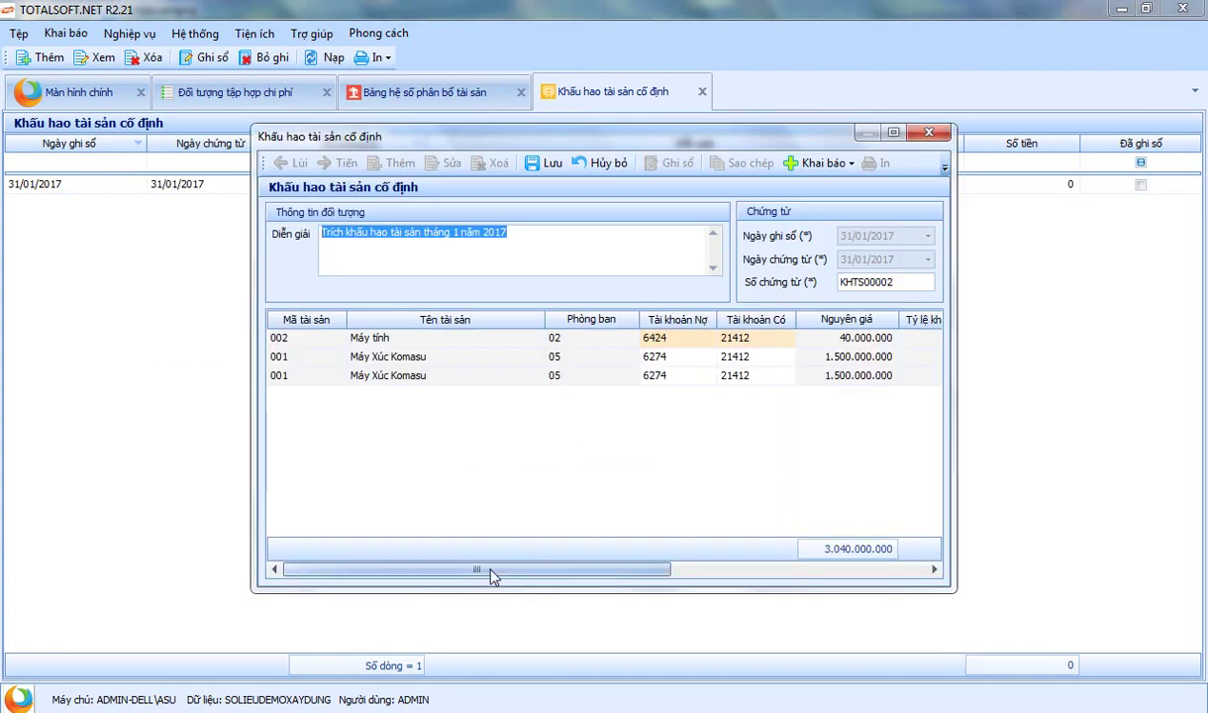
Examine the Máy Xúc Komasu and Máy tính lines in the depreciation voucher
click(376, 357)
click(386, 378)
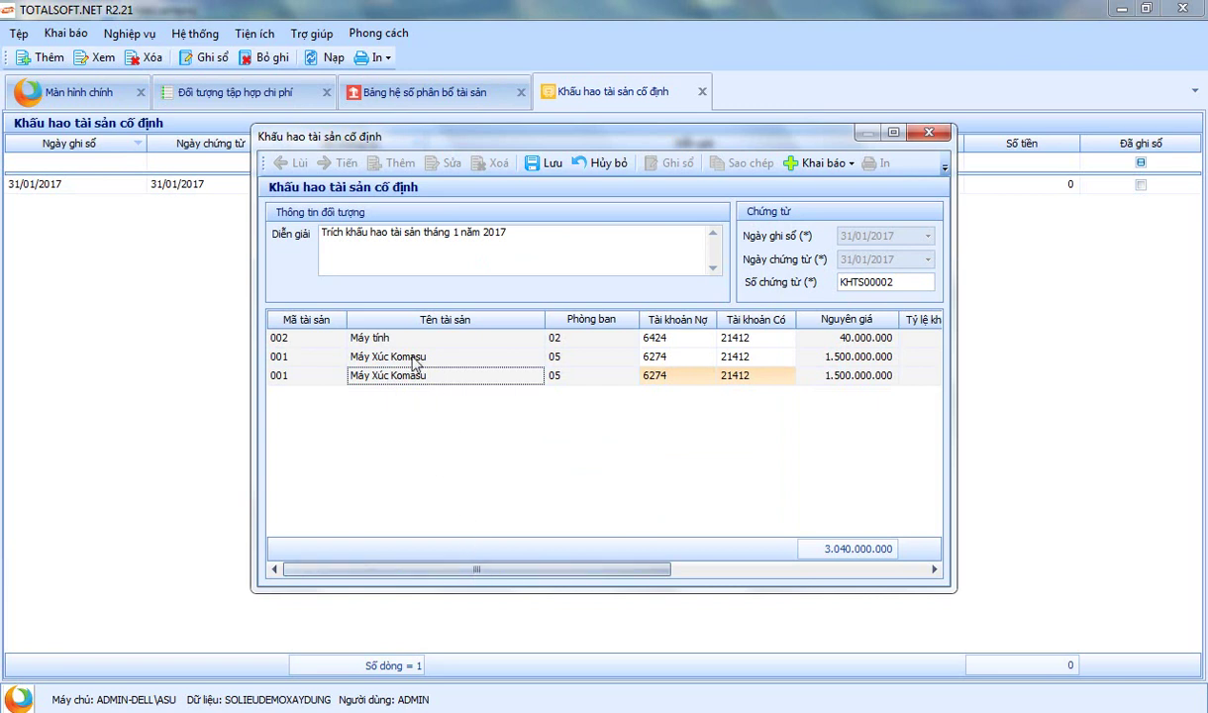
click(406, 340)
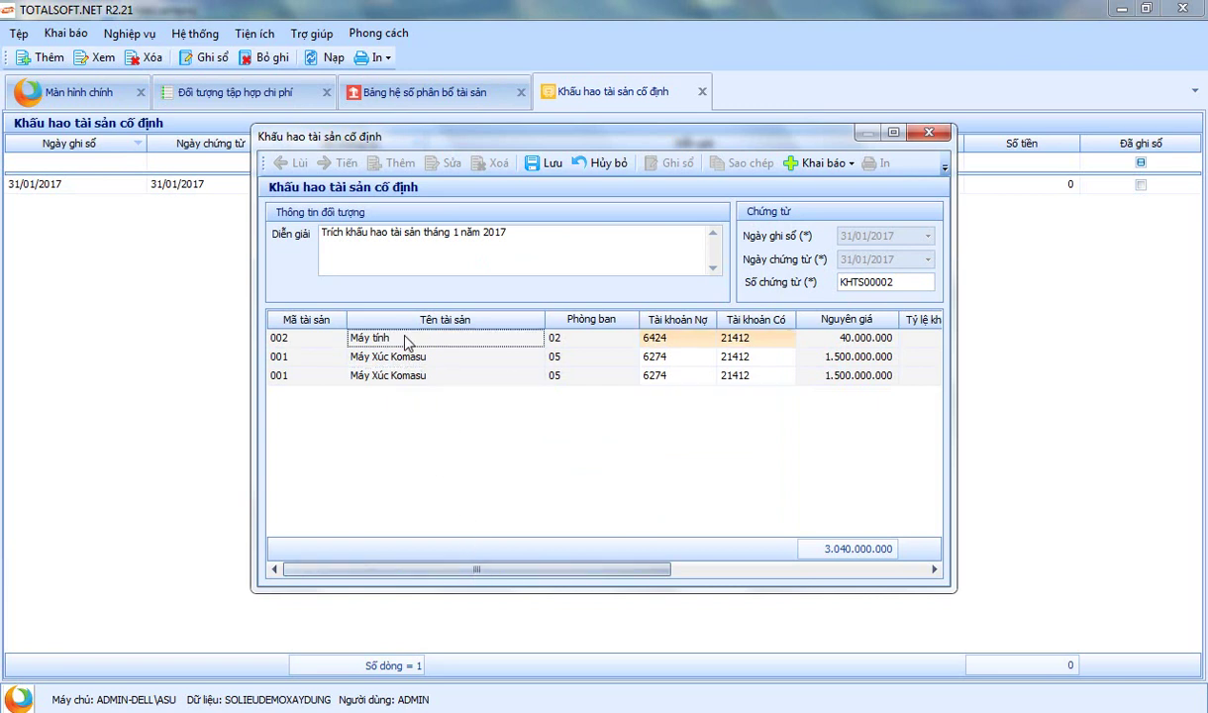
Examine the depreciation value, cost item and cost object of each line in the January 2017 depreciation voucher
drag(479, 569, 777, 576)
click(594, 340)
click(604, 354)
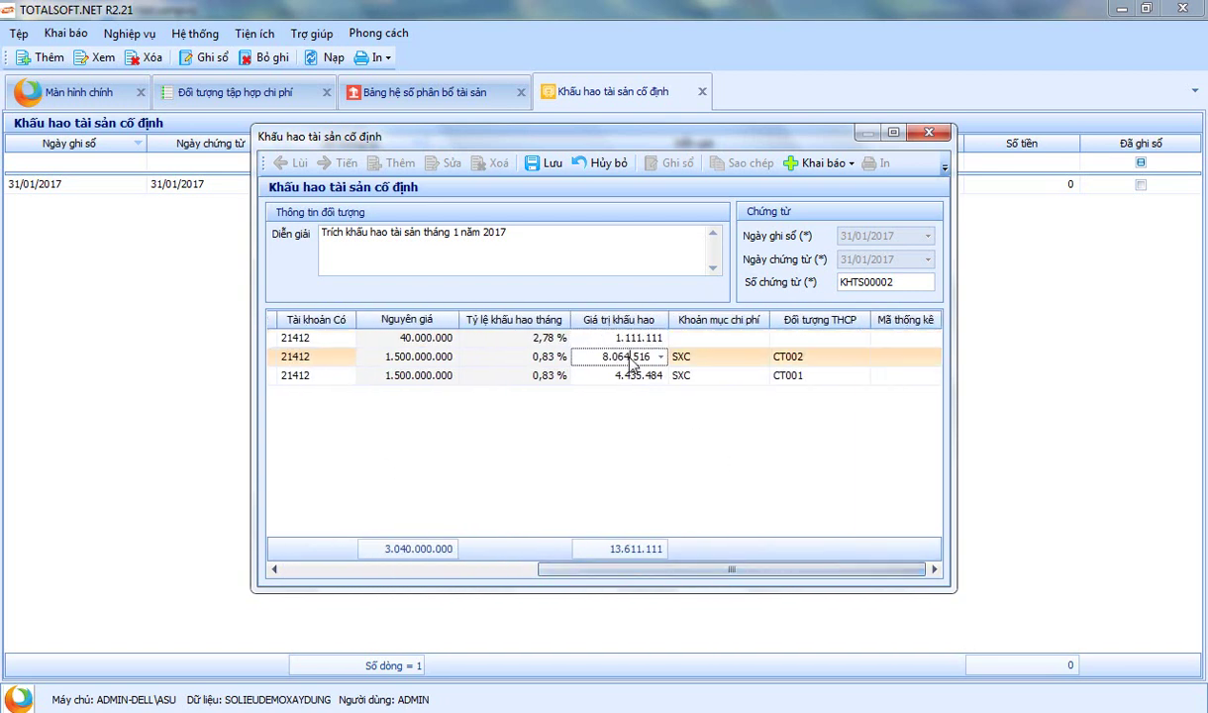
drag(595, 356, 647, 405)
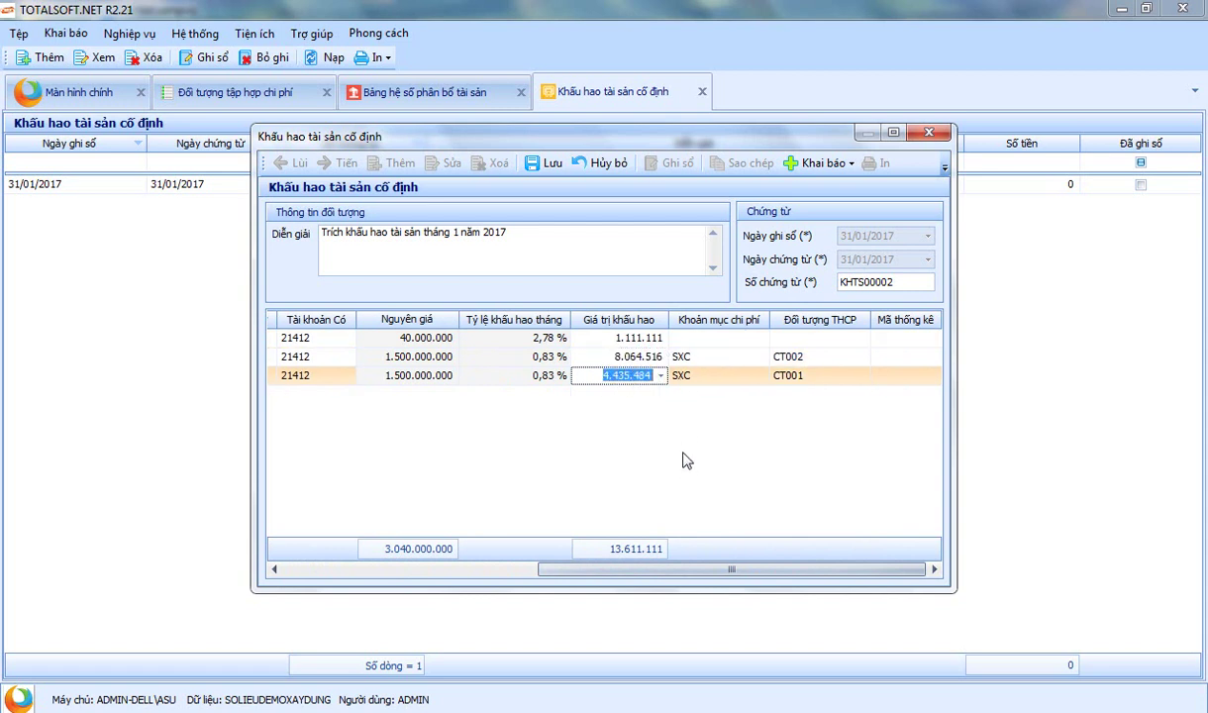
click(692, 464)
click(817, 356)
click(807, 375)
Save the January 2017 depreciation voucher and close it
drag(685, 570, 416, 579)
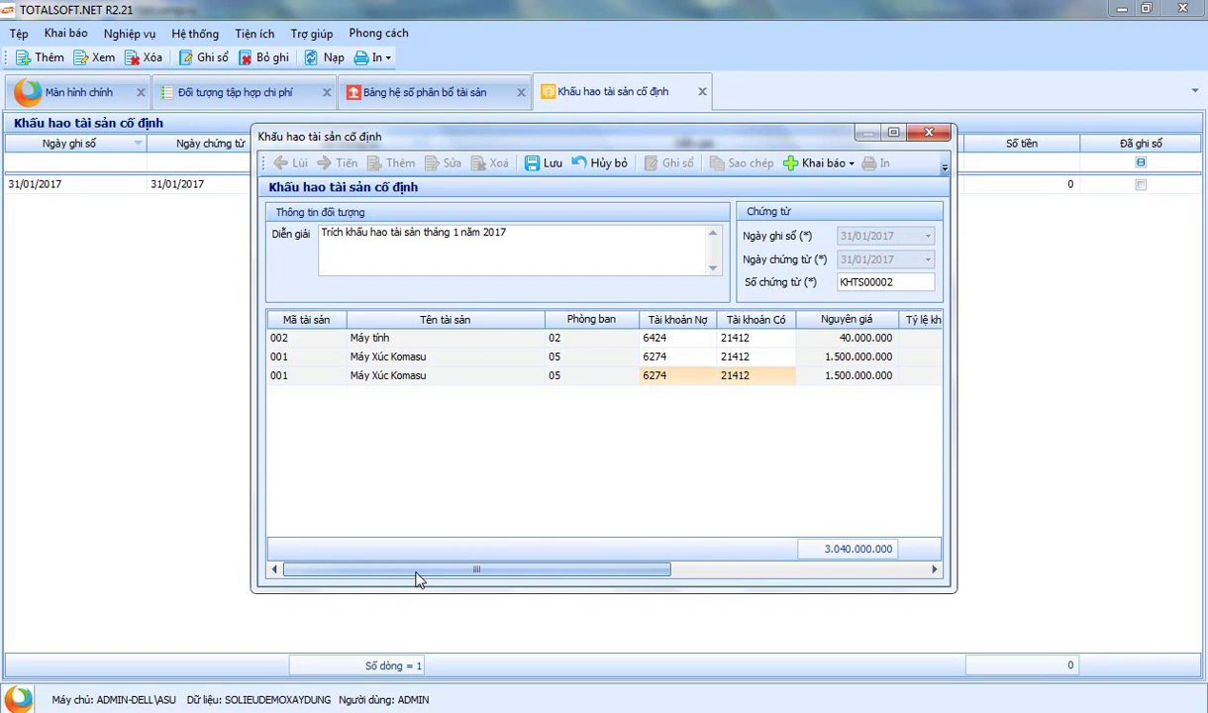
click(534, 161)
click(927, 133)
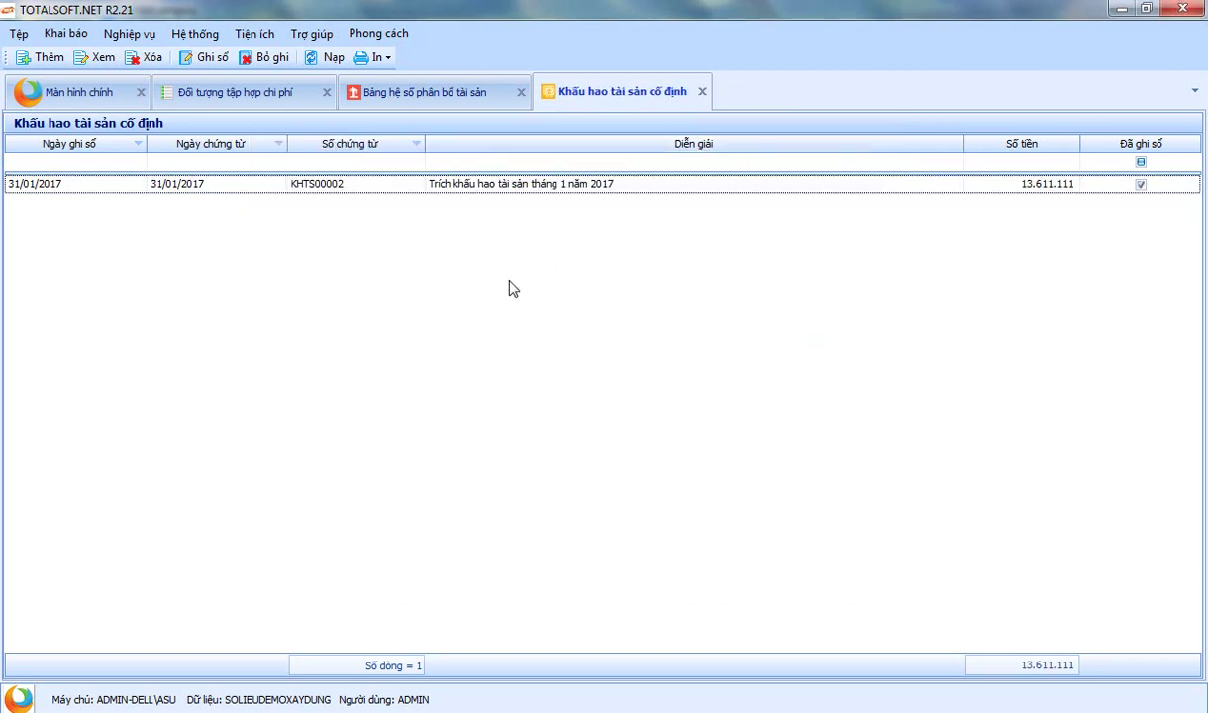
Open the January 2017 asset allocation coefficient table to review its CT001 and CT002 rates, and close it
click(416, 92)
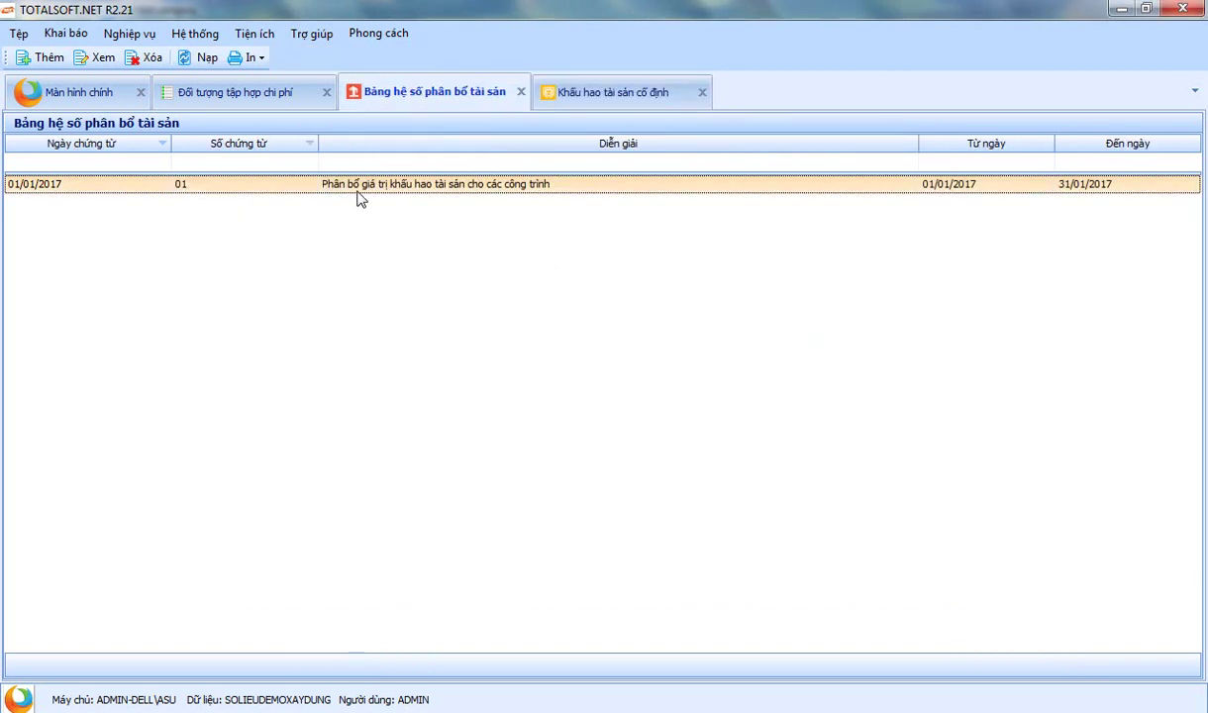
double_click(354, 188)
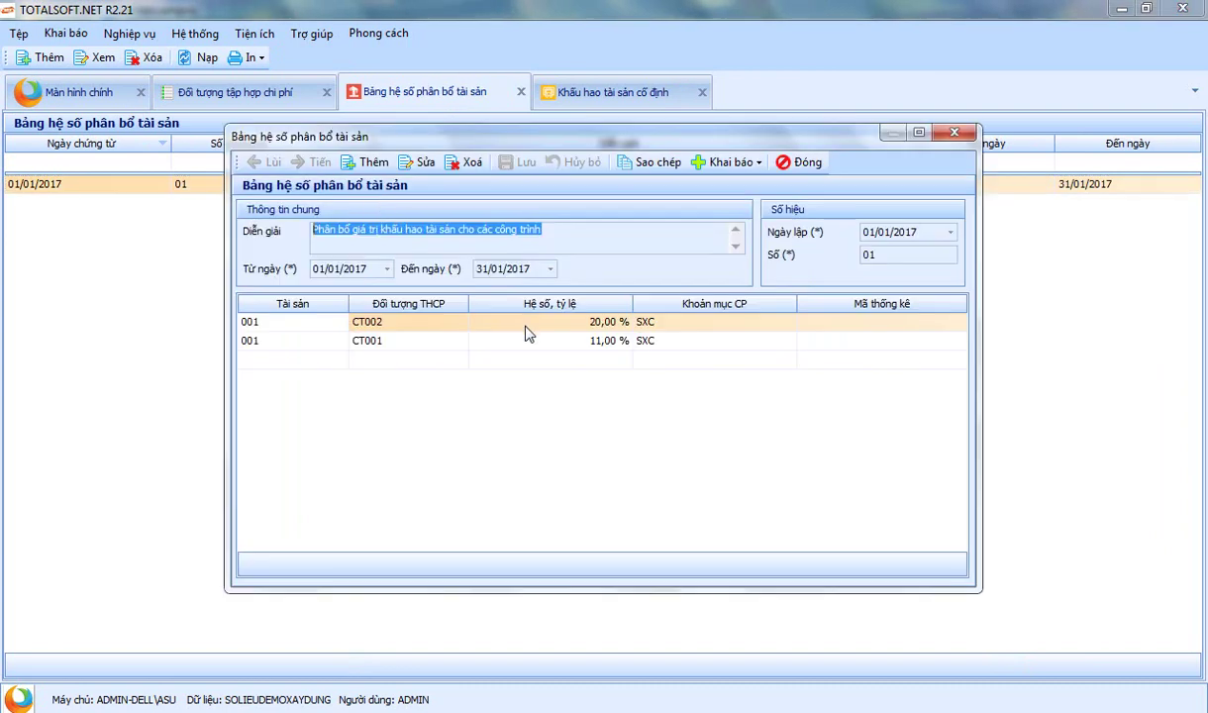
click(787, 161)
Create a new fixed asset depreciation voucher (Khấu hao tài sản cố định) for month 2 of 2017
click(615, 92)
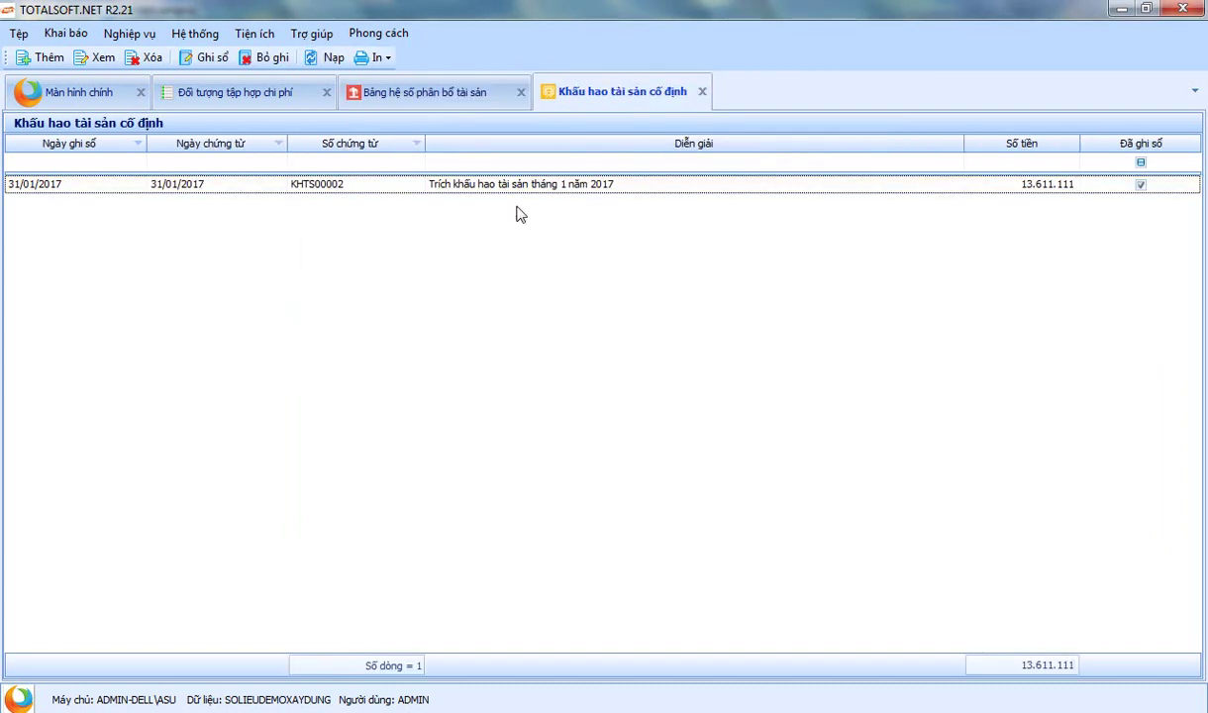
right_click(340, 211)
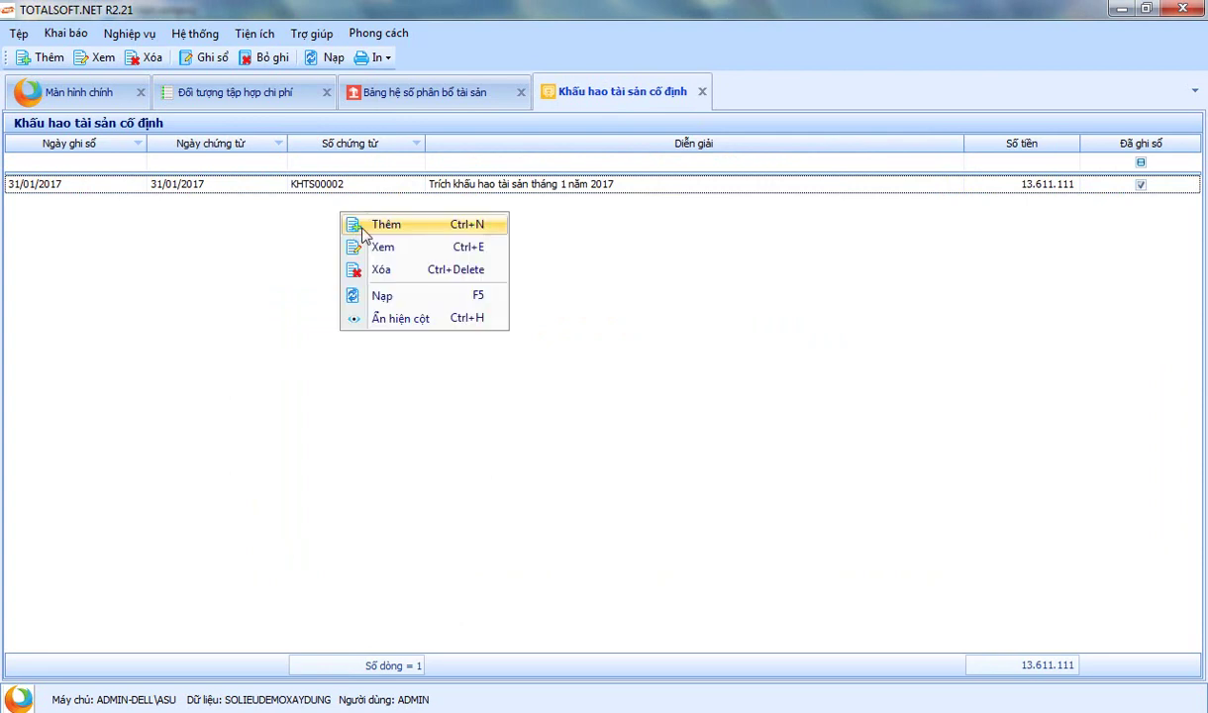
click(362, 230)
click(558, 305)
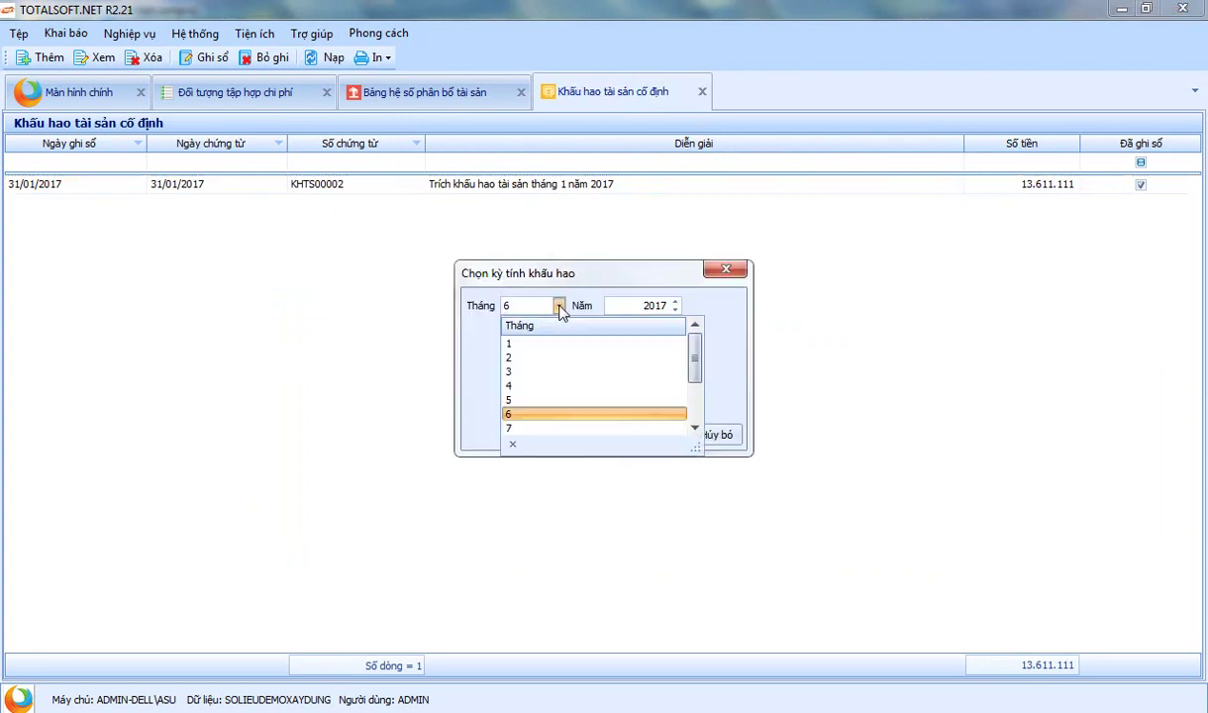
click(551, 358)
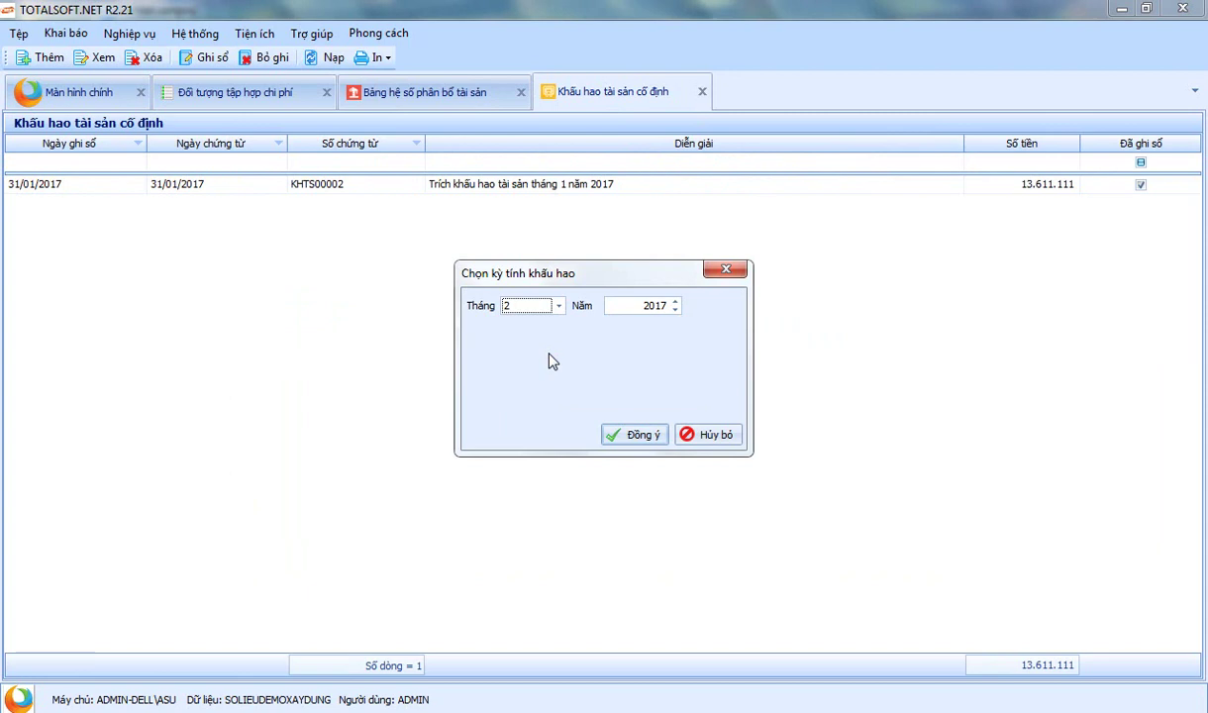
click(638, 444)
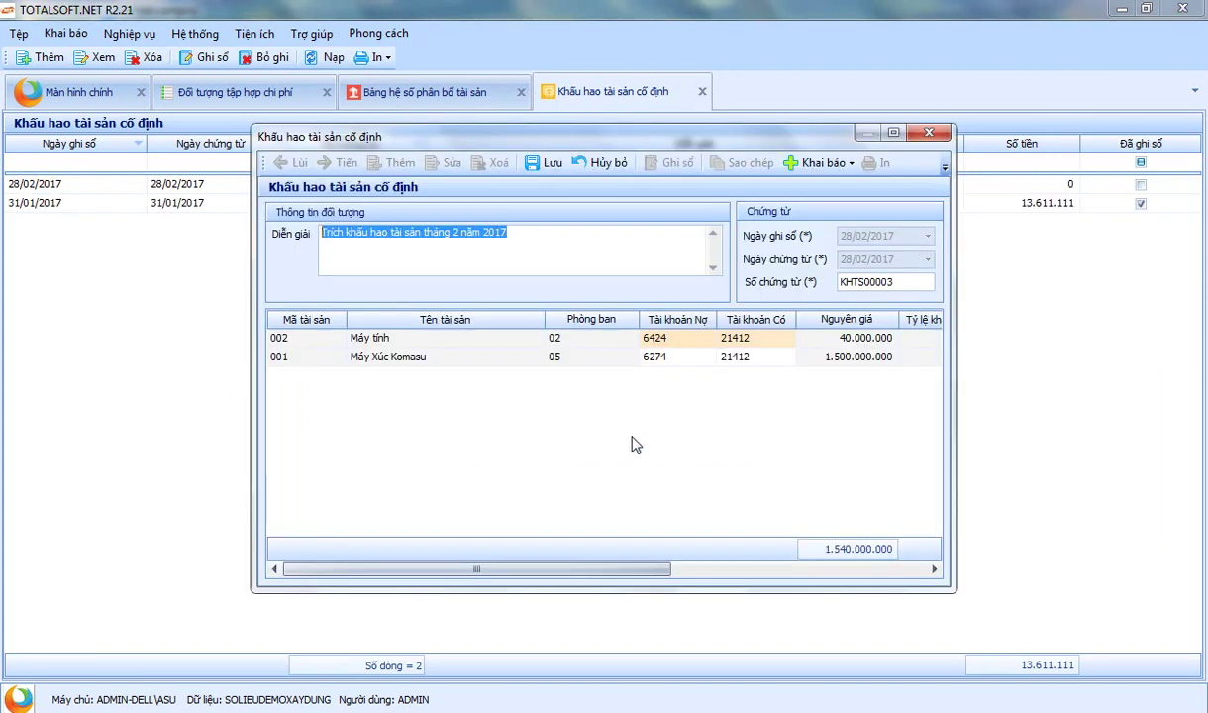
Examine the Máy Xúc Komasu line's depreciation value, cost object and available cost items in the February 2017 voucher
click(452, 364)
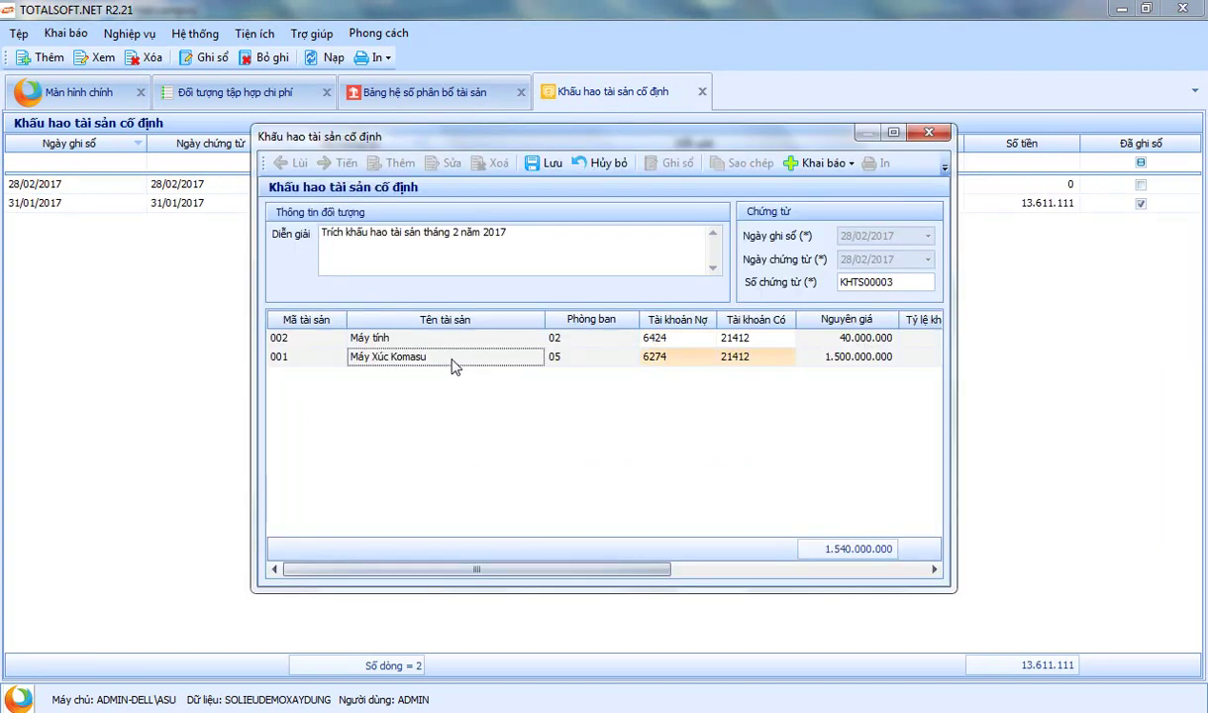
drag(491, 571, 746, 571)
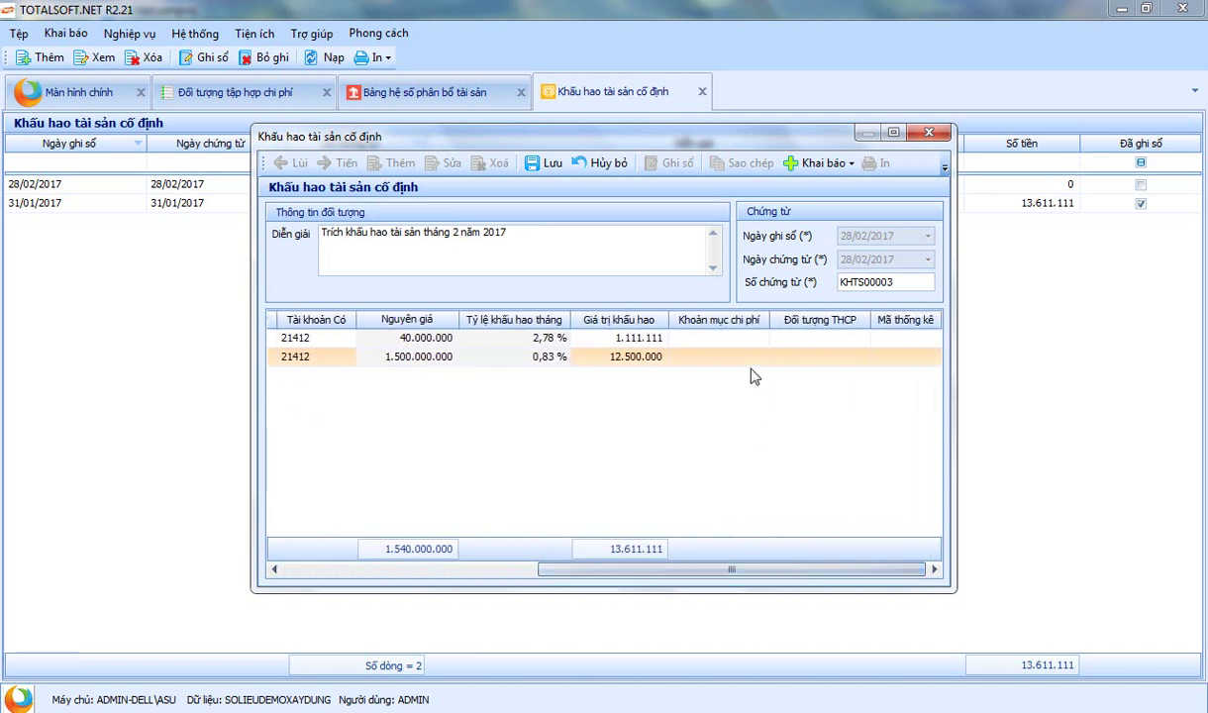
click(810, 362)
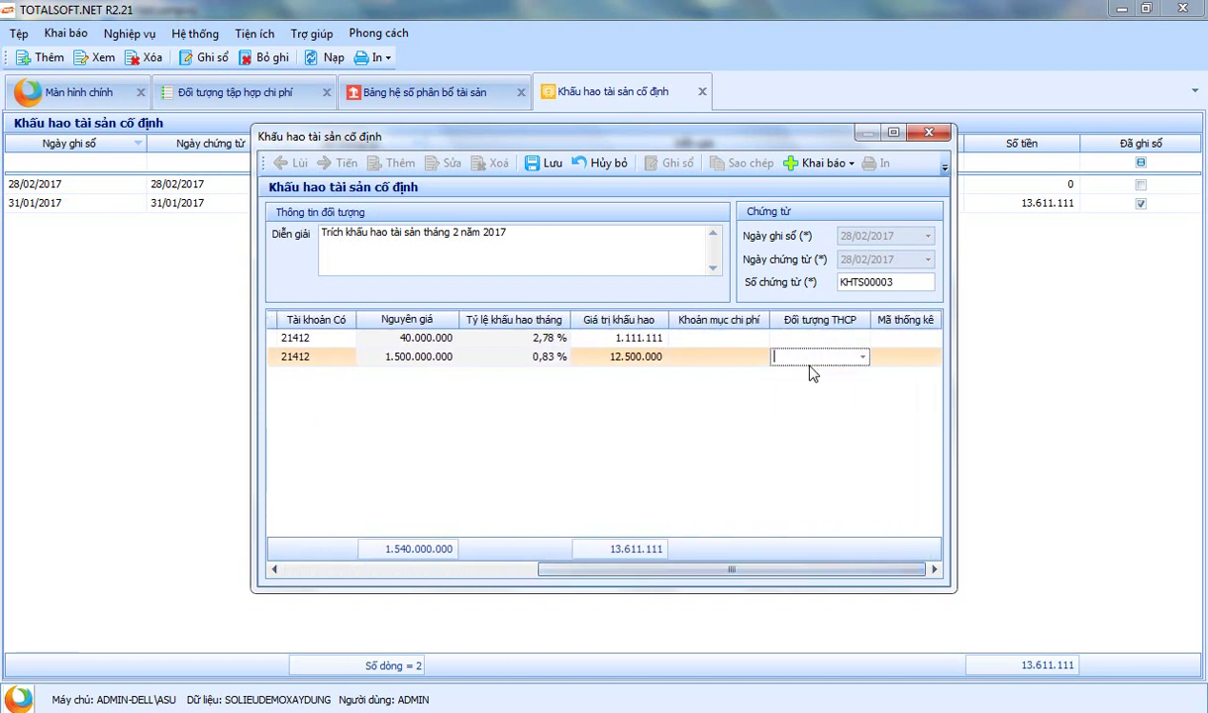
click(594, 358)
drag(593, 357, 638, 358)
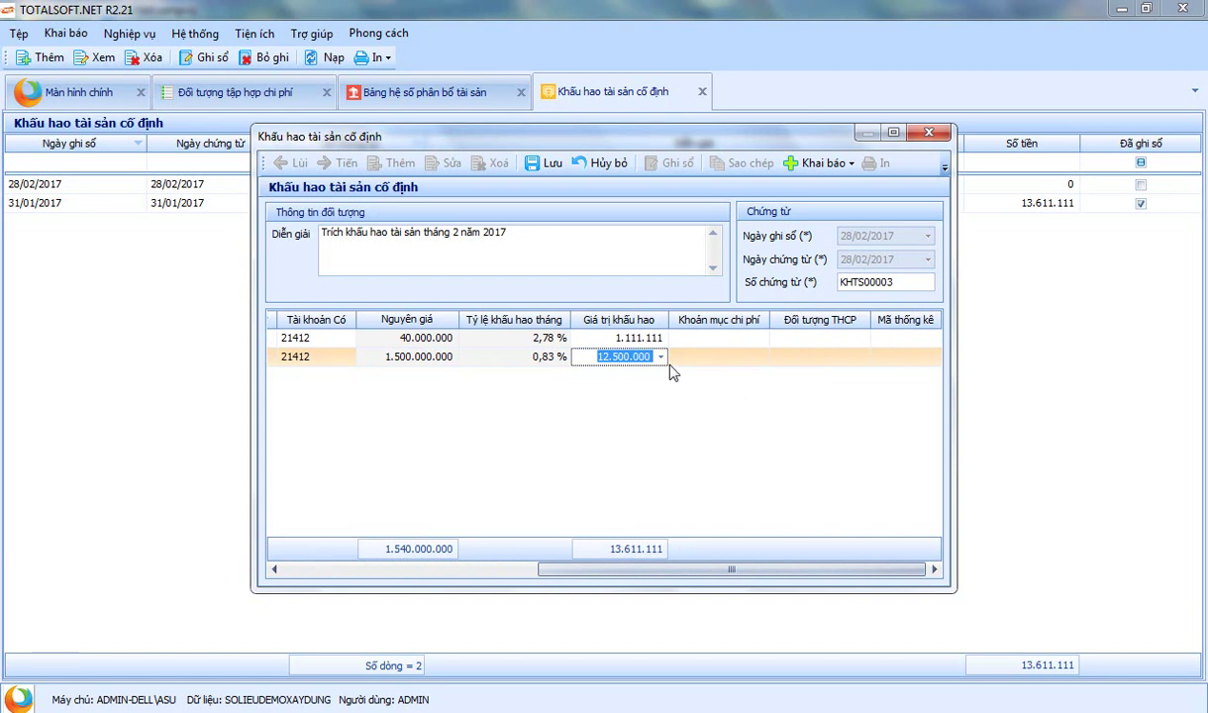
drag(682, 575, 730, 572)
click(763, 356)
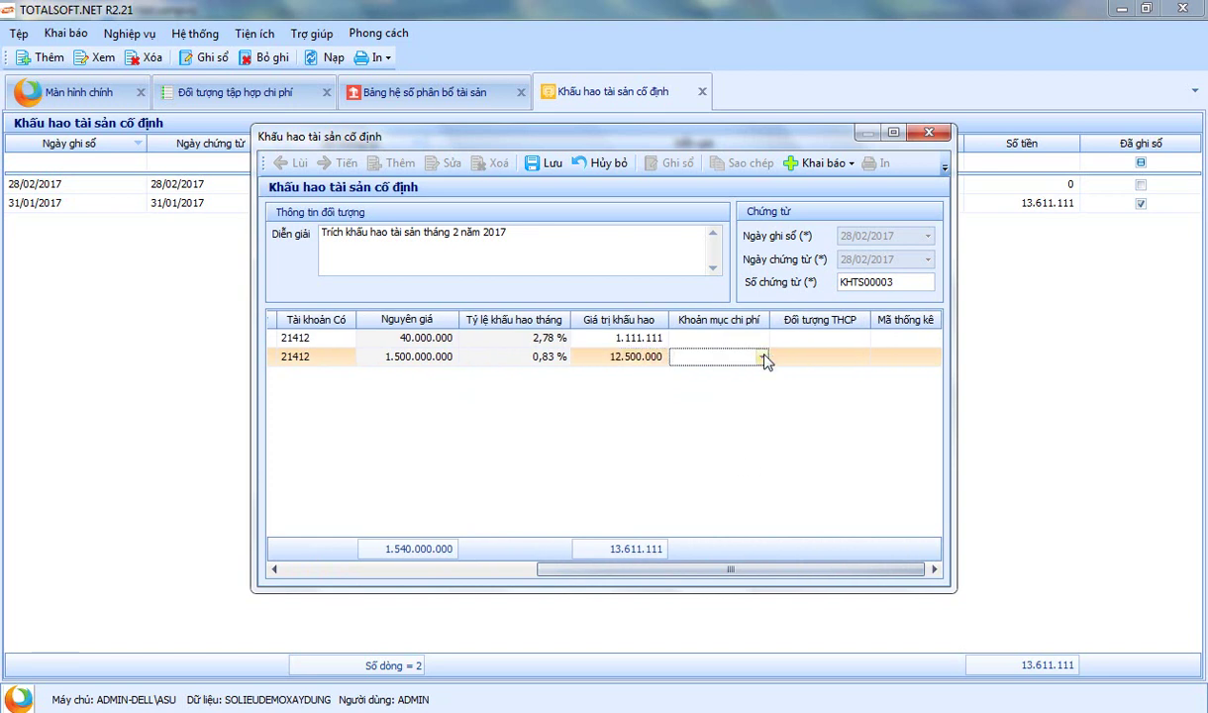
click(762, 357)
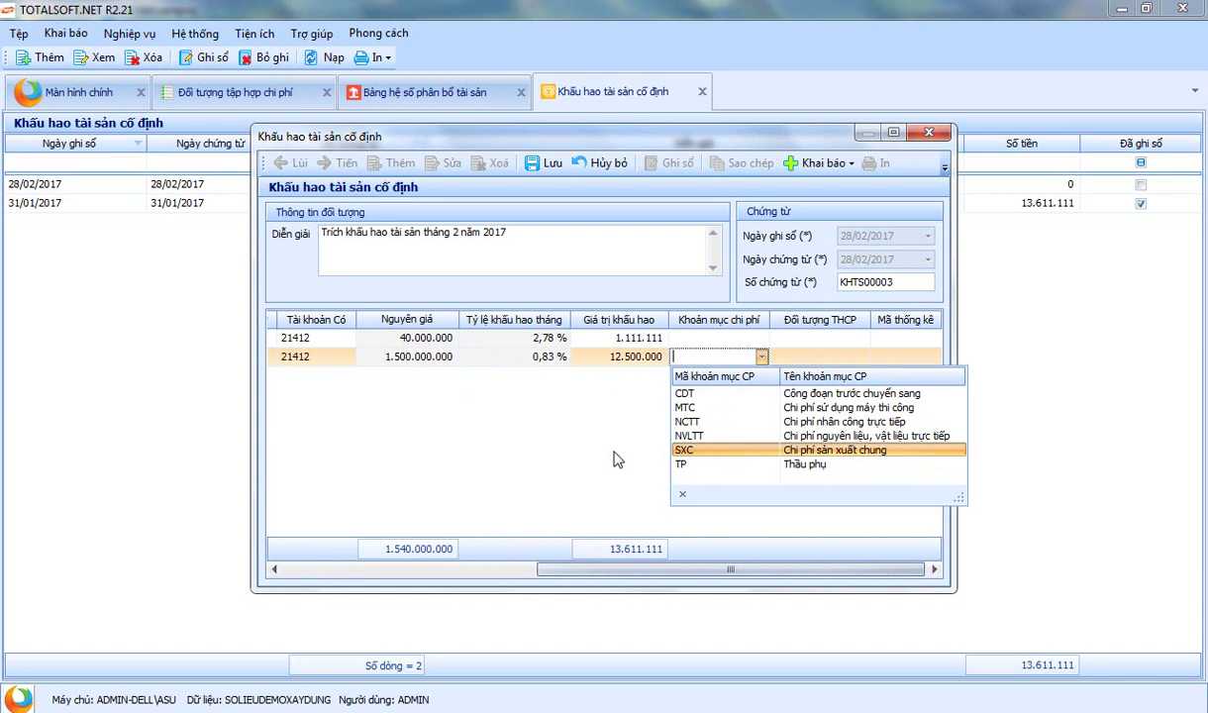
click(542, 450)
Close the February 2017 depreciation voucher
drag(712, 569, 492, 519)
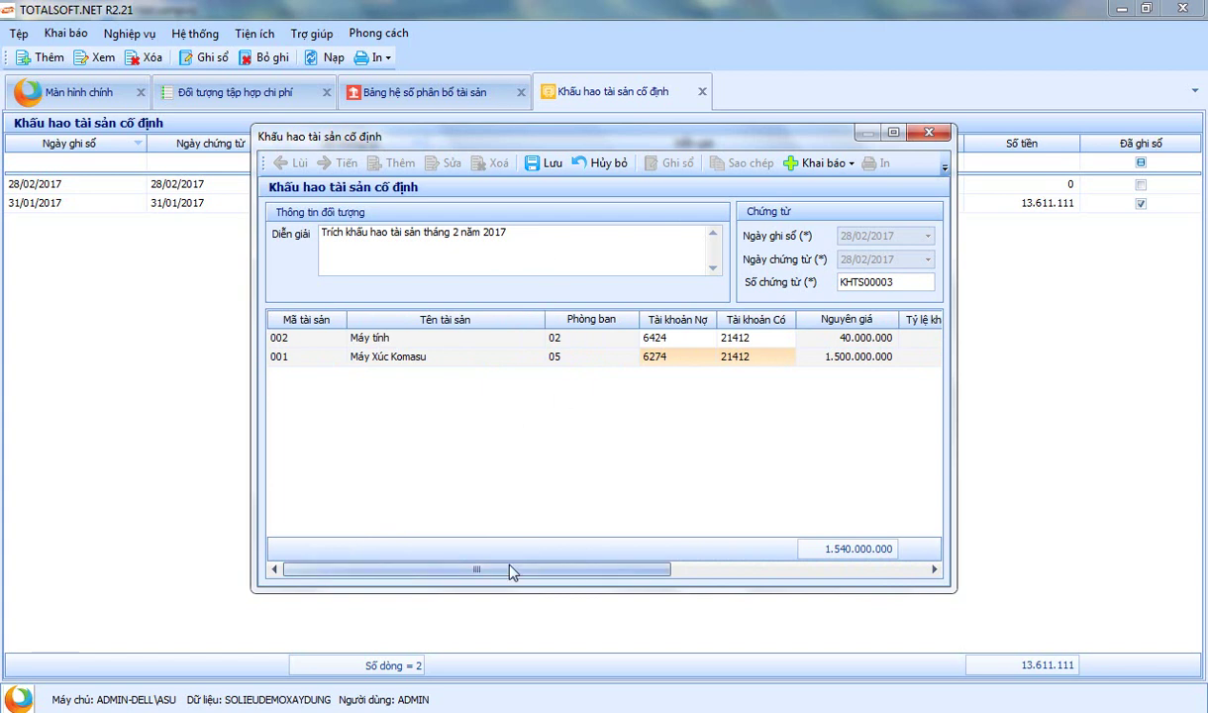
mouse_move(478, 574)
mouse_down()
mouse_move(735, 576)
mouse_move(480, 572)
mouse_up()
click(929, 132)
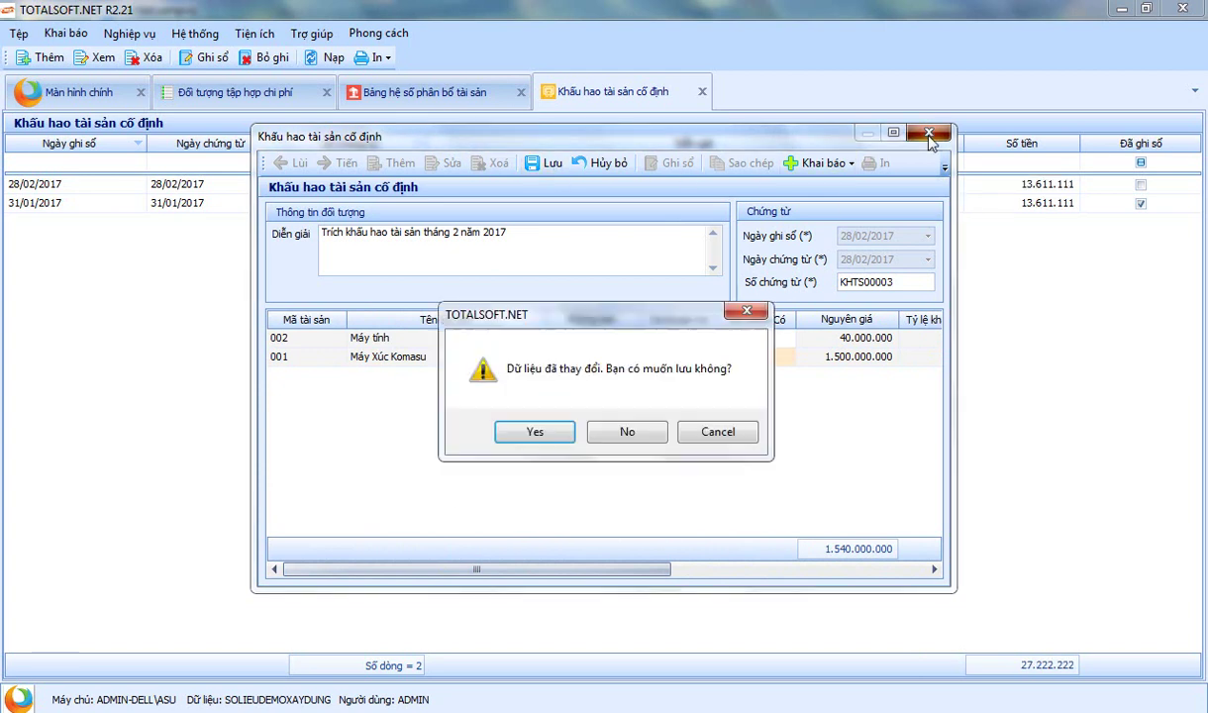